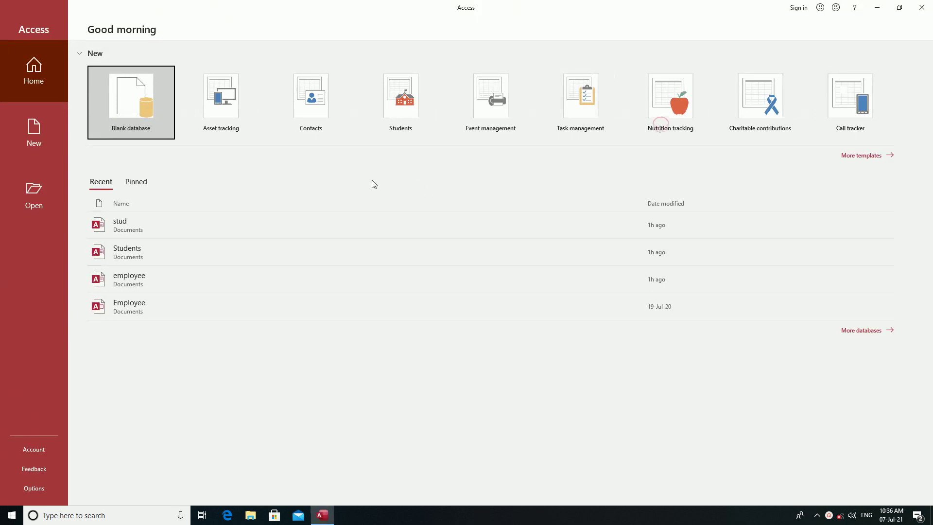
Create a blank database named students.accdb, saved in the Documents folder.
left_click(131, 103)
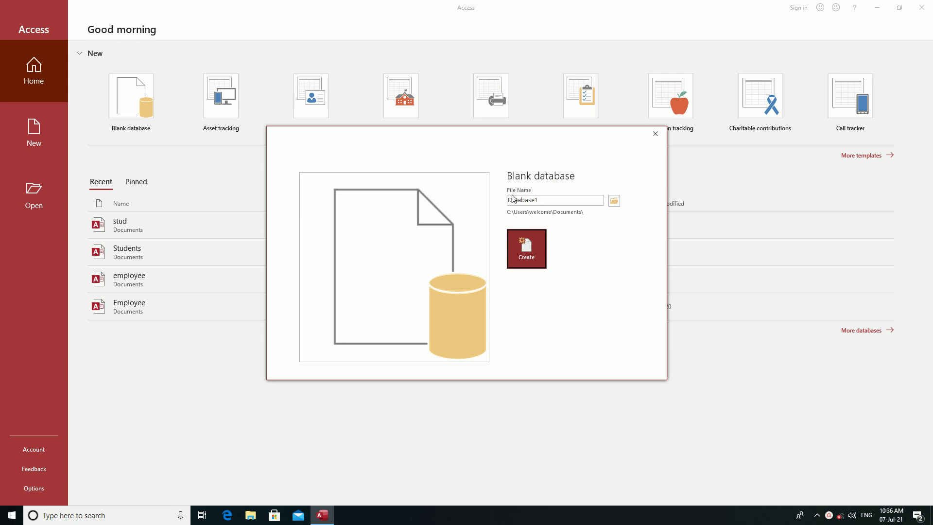
double_click(539, 200)
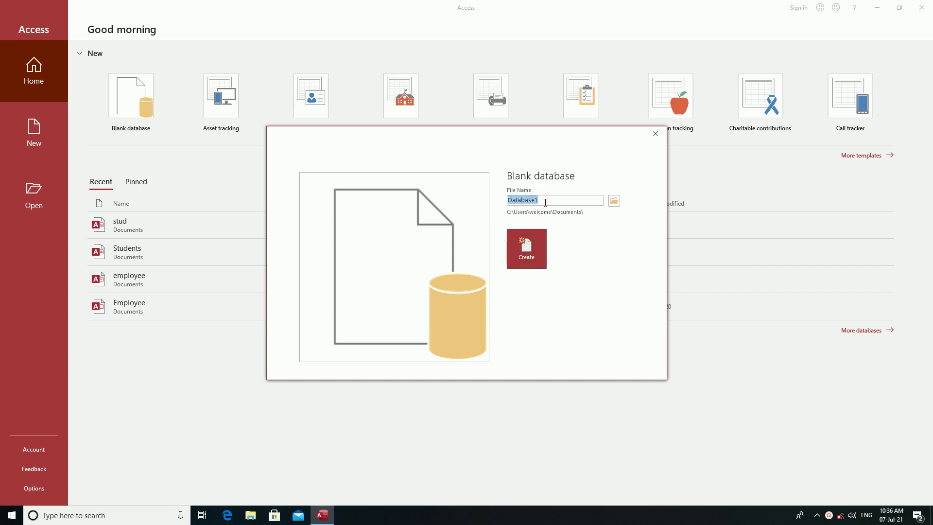
type("students")
left_click(614, 201)
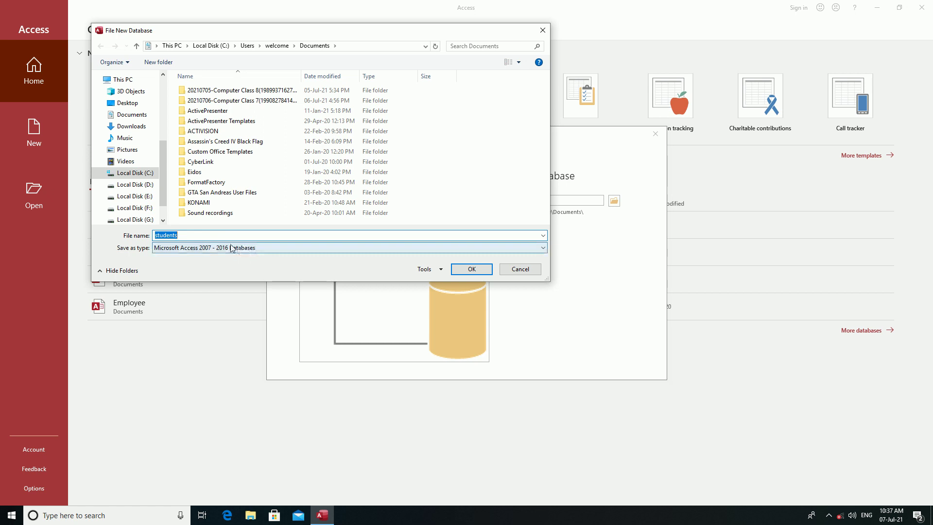
left_click(472, 270)
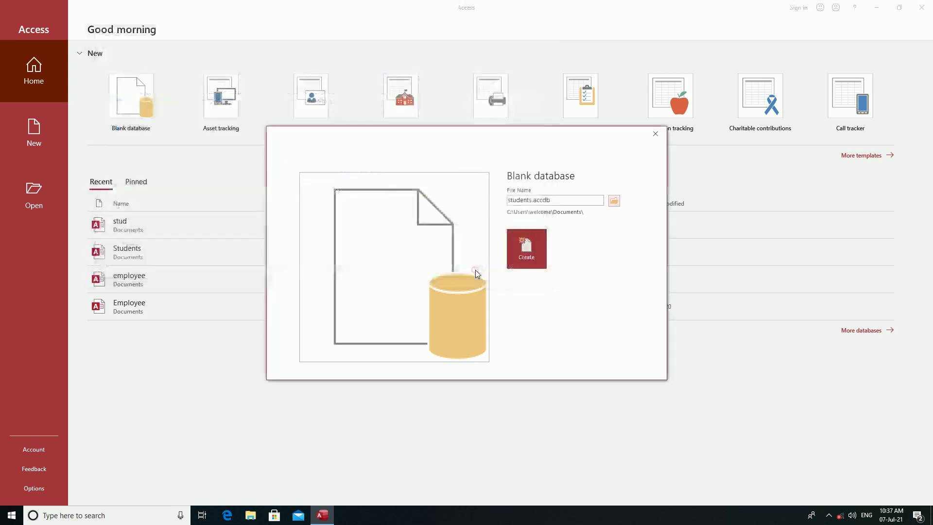
left_click(528, 255)
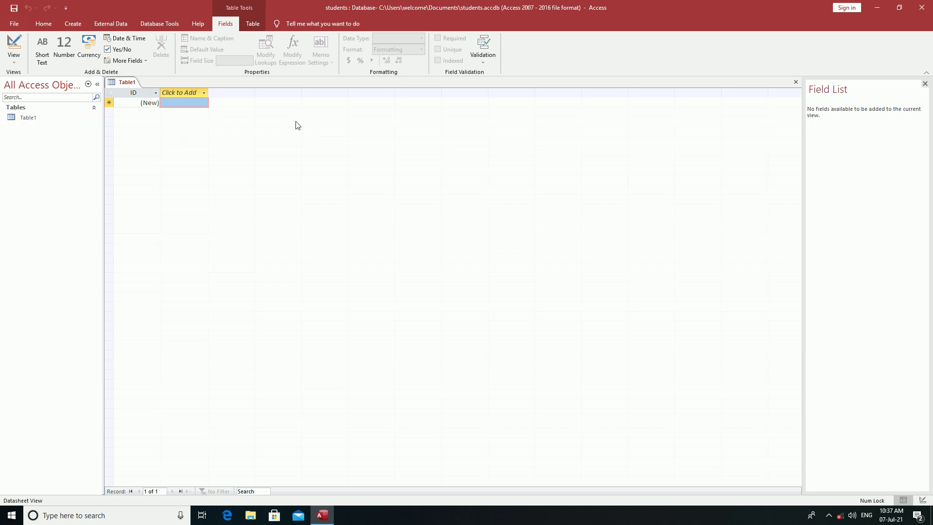
Keep Table1 in Datasheet View and add a Short Text column named StudentName.
left_click(14, 60)
left_click(35, 82)
left_click(187, 92)
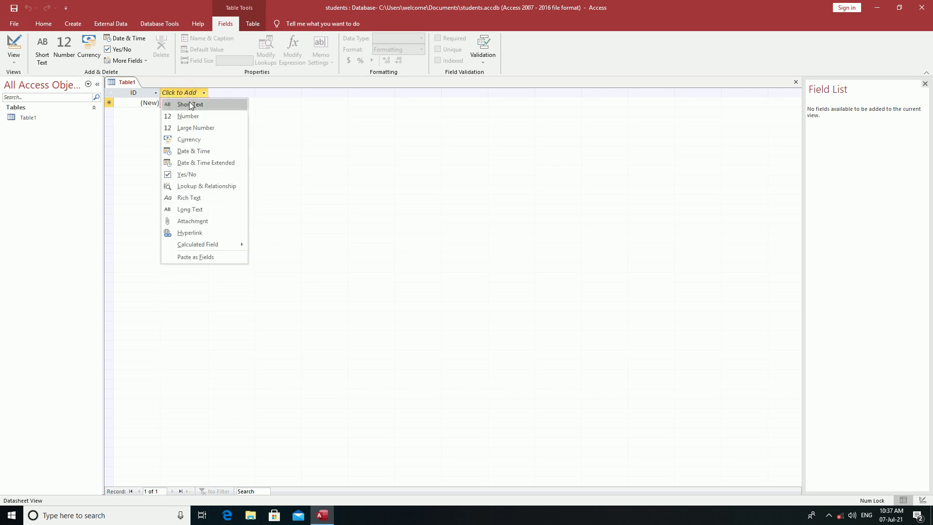
left_click(190, 102)
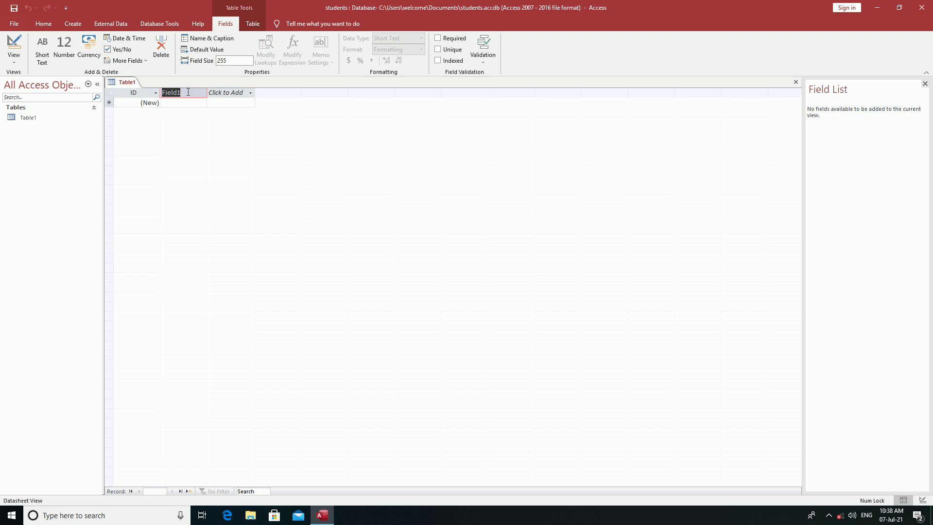
type("StudentName")
Add two more Short Text columns, Age and Address, after StudentName.
left_click(228, 93)
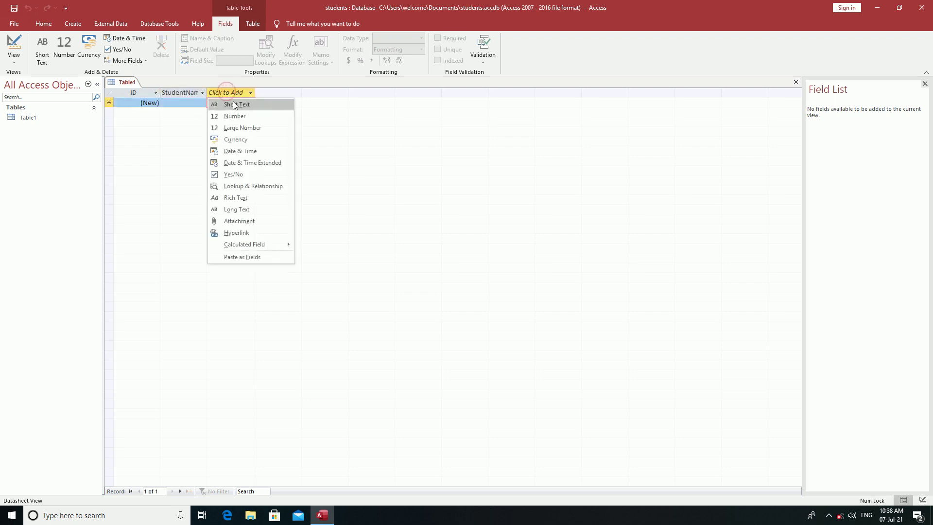
left_click(234, 104)
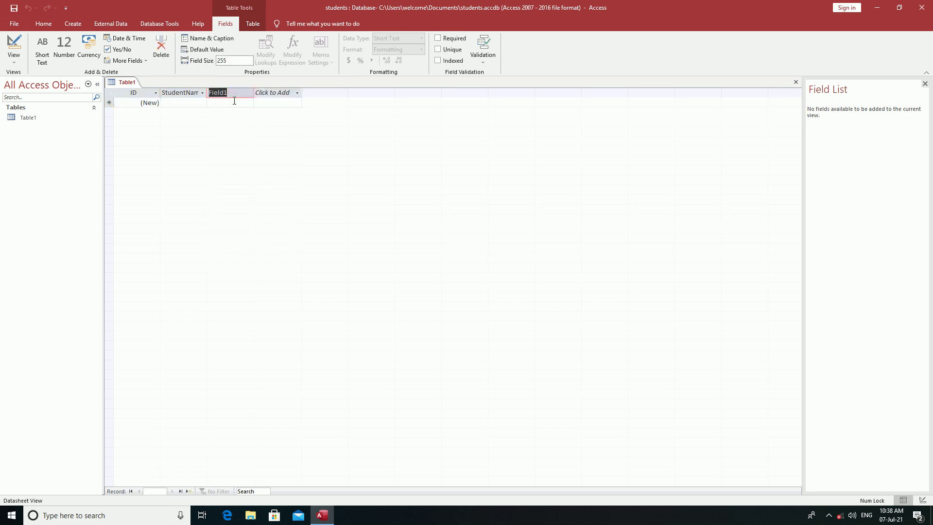
type("Age")
left_click(282, 93)
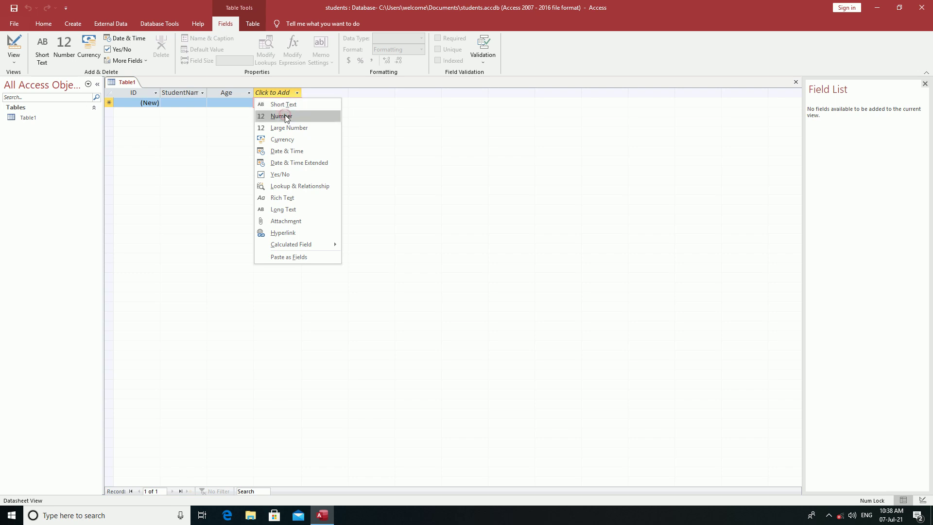
left_click(286, 110)
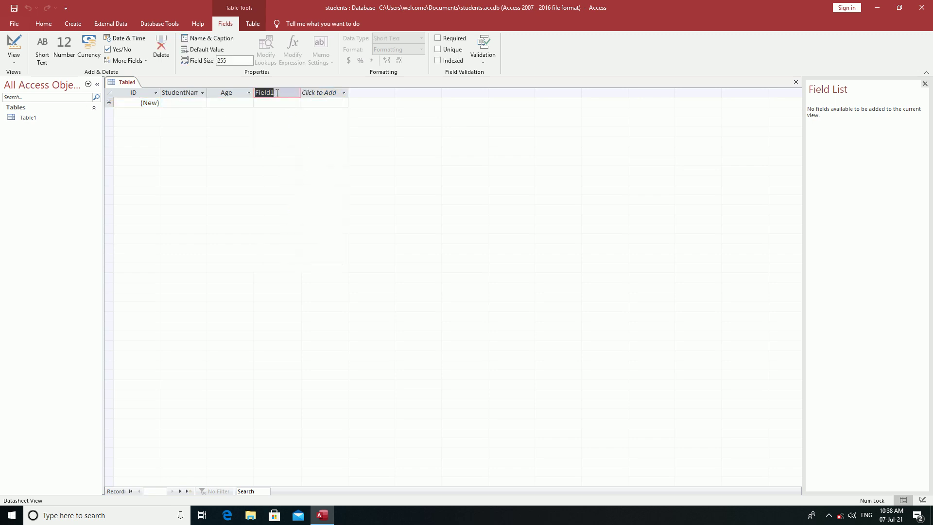
type("Address")
left_click(396, 105)
left_click(248, 93)
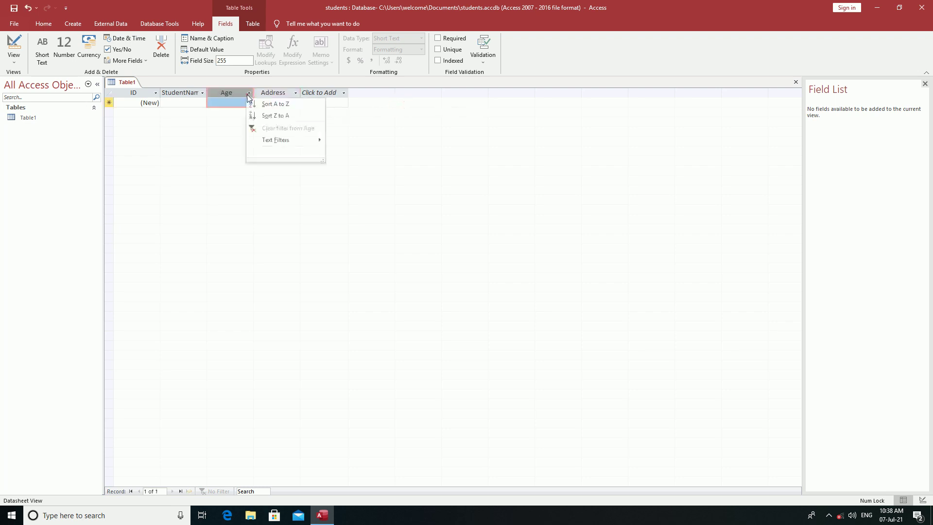
left_click(229, 91)
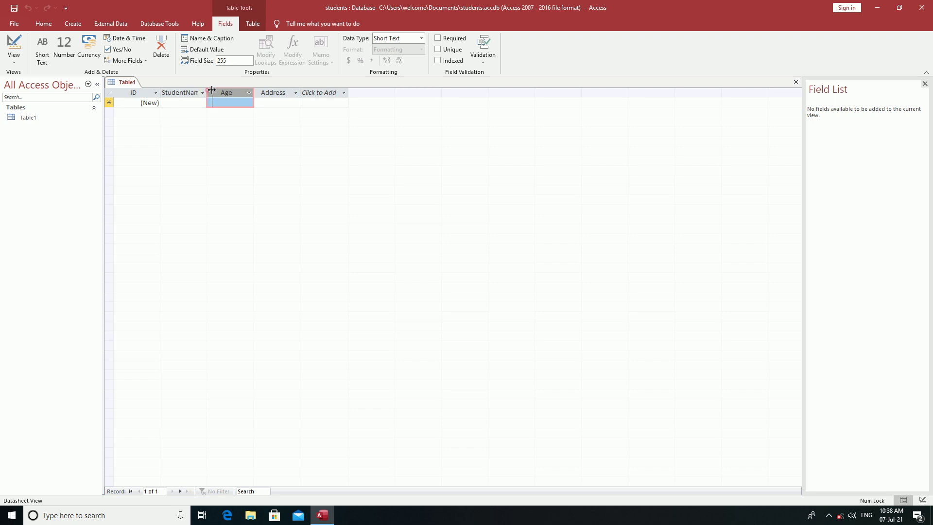
Widen the StudentName column by dragging its border, then bring up the column's context menu.
left_click_drag(207, 92, 218, 91)
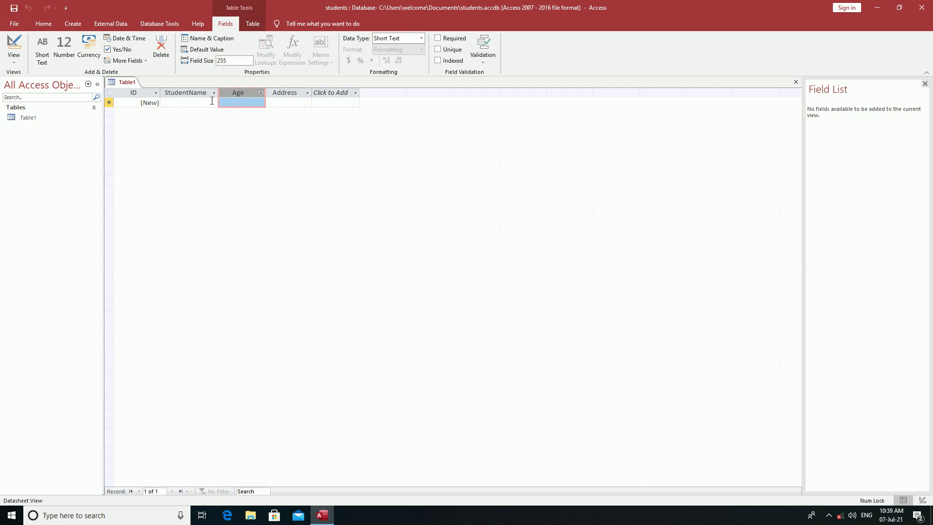
left_click(192, 91)
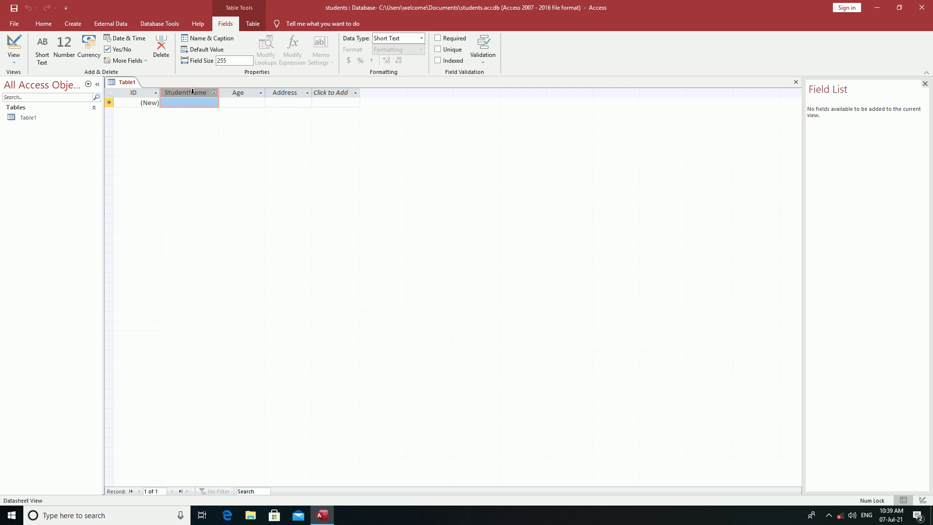
right_click(192, 91)
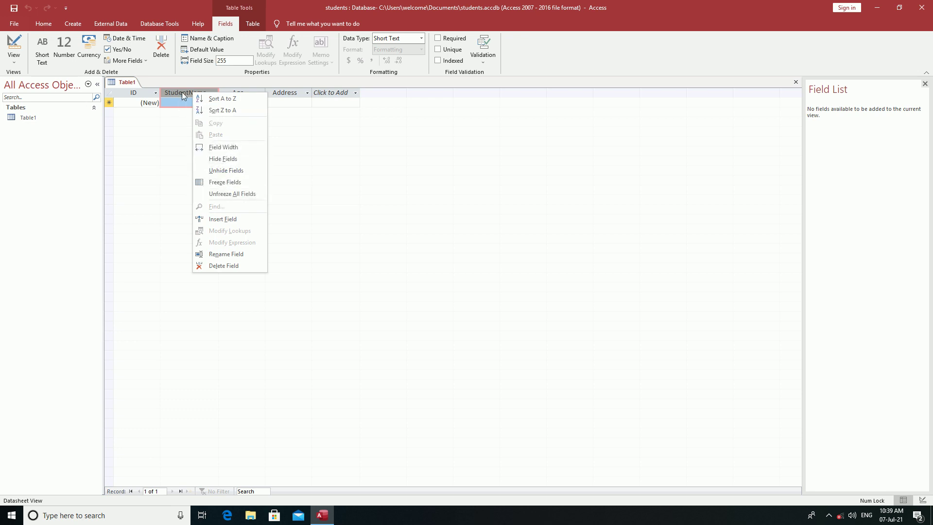
right_click(181, 92)
right_click(183, 91)
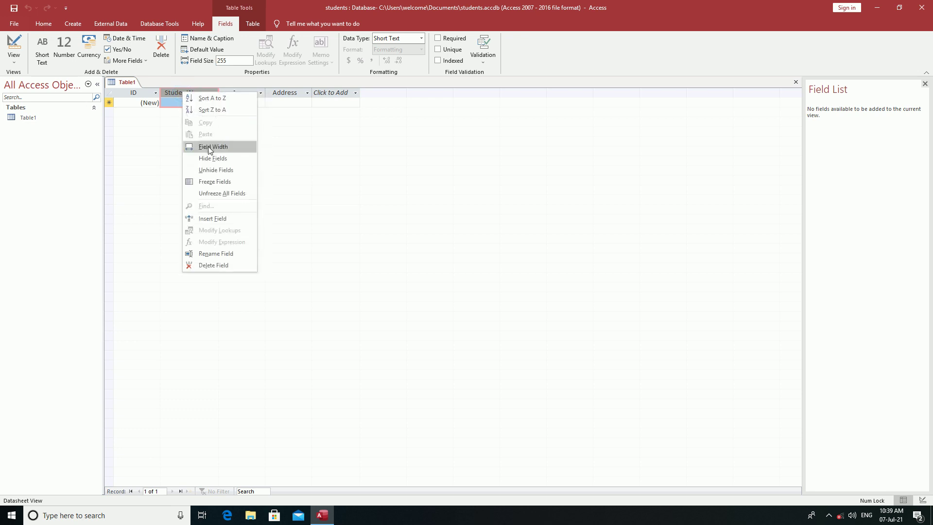
Insert a field before StudentName, rename Field1 to Rollno, and delete the Age field.
left_click(211, 218)
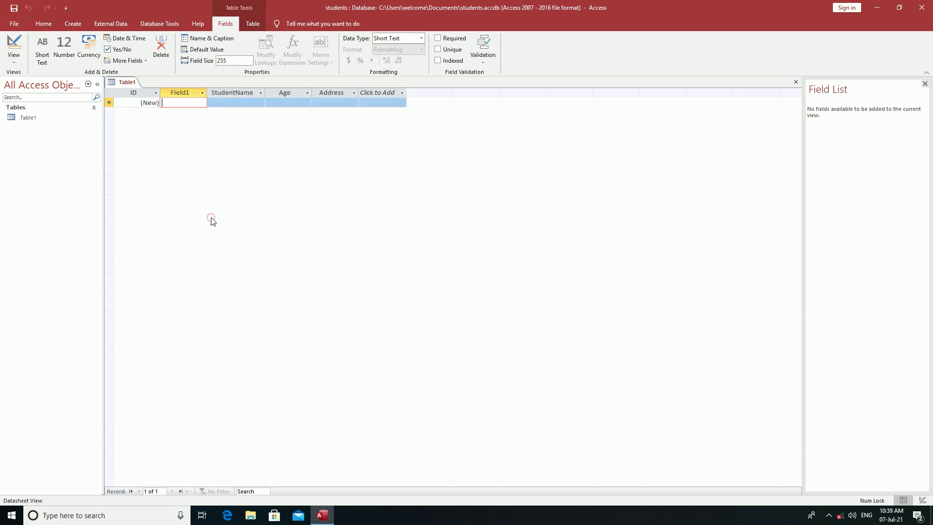
left_click(191, 92)
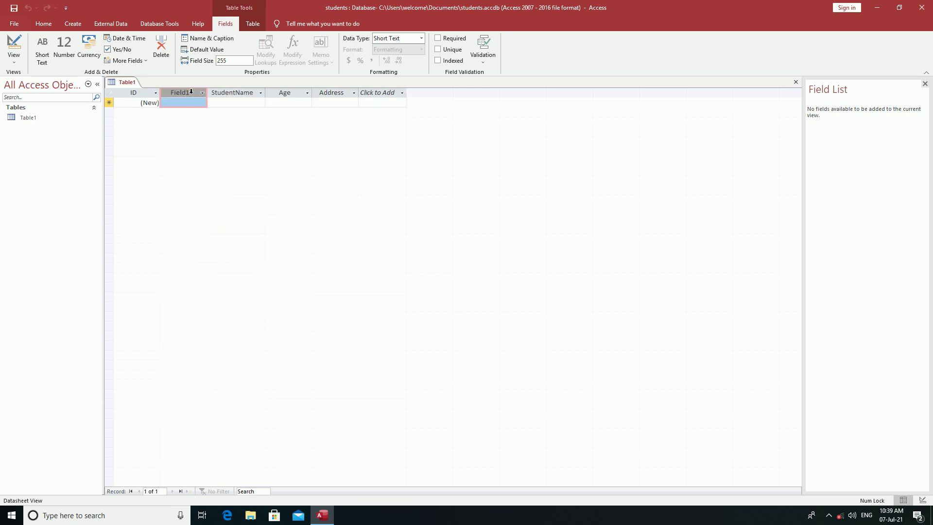
double_click(188, 91)
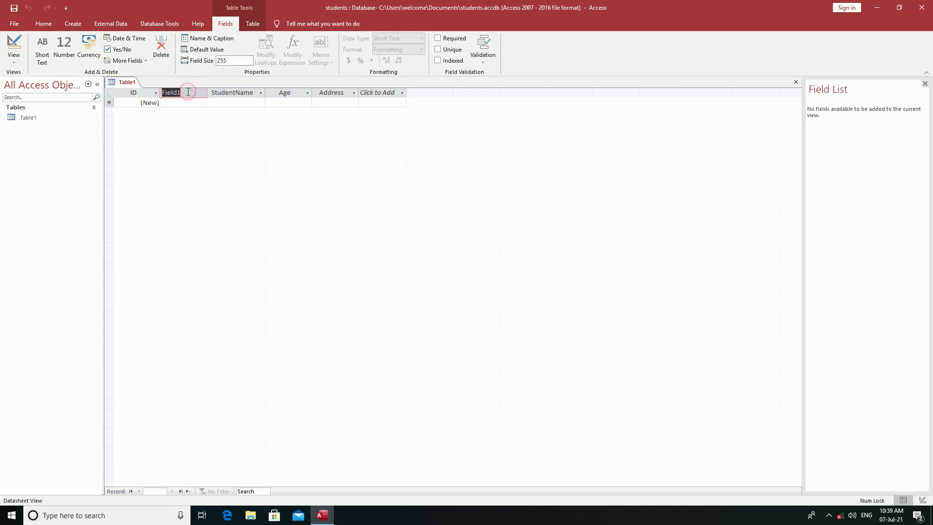
type("Rollno")
left_click(444, 125)
left_click(198, 106)
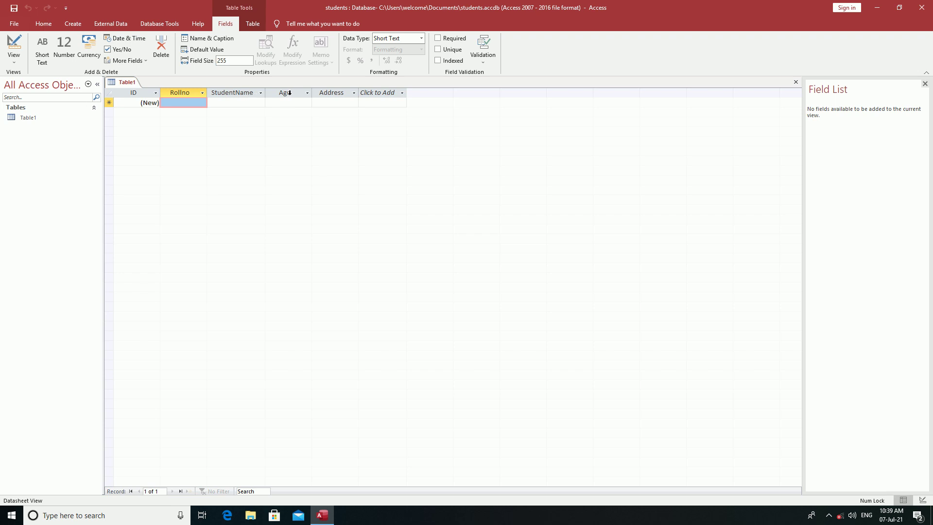
right_click(290, 92)
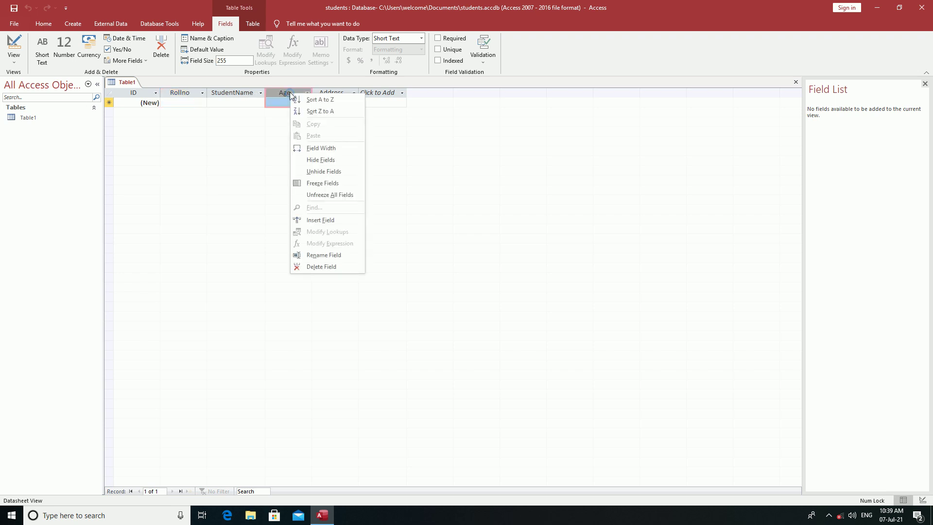
left_click(321, 267)
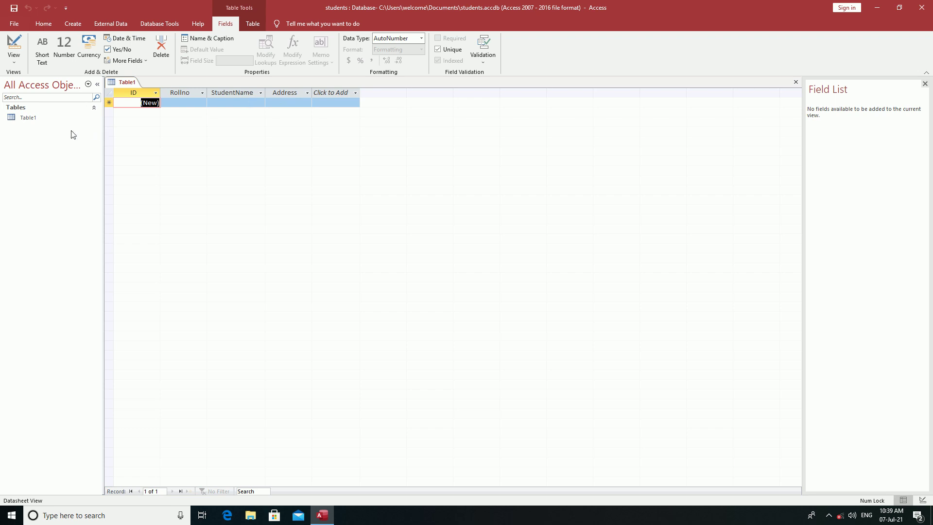
Create a new table with Table Design from the Create tab.
left_click(73, 25)
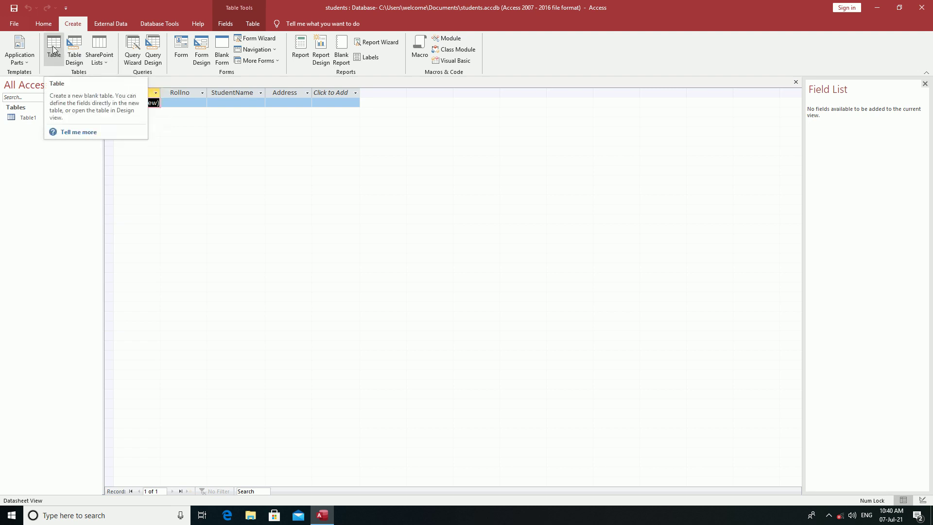
left_click(76, 56)
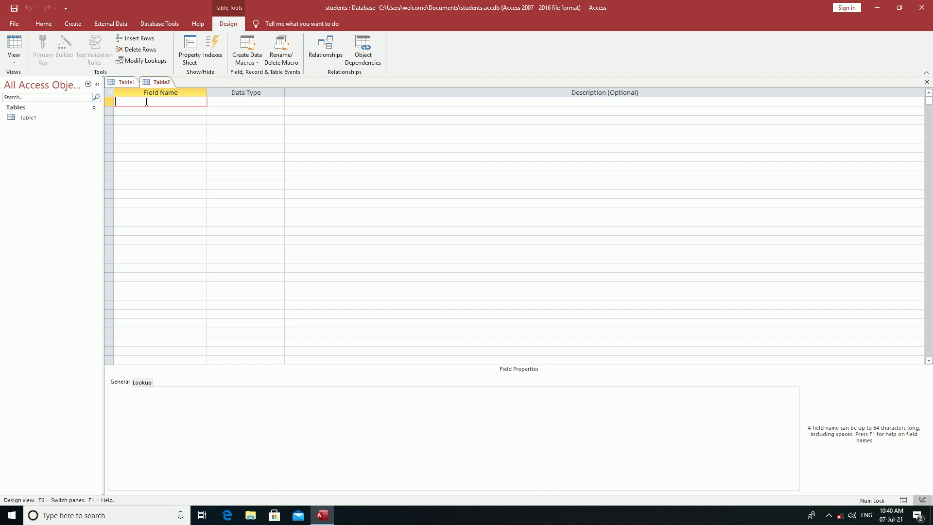
Enter field names Rollno, Sname and Age in the design grid as Short Text.
type("Rollno")
left_click(144, 111)
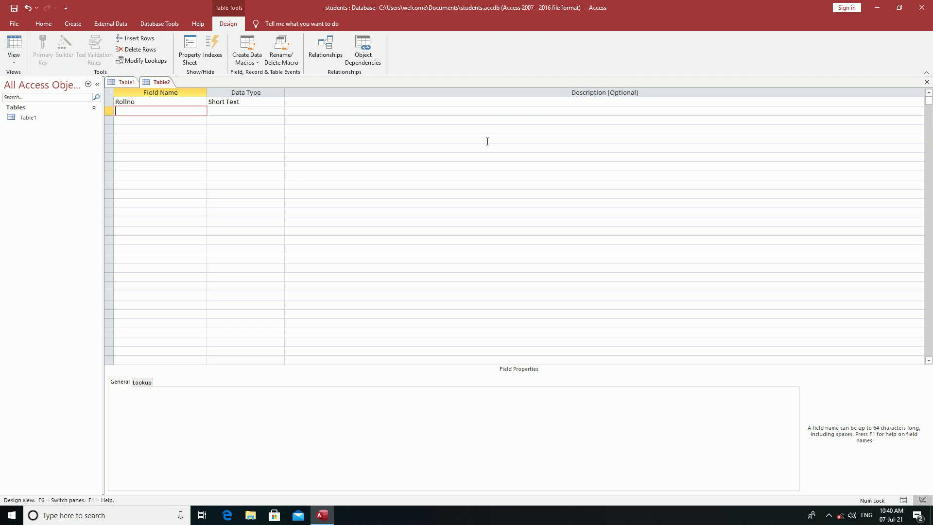
type("Sname")
left_click(139, 120)
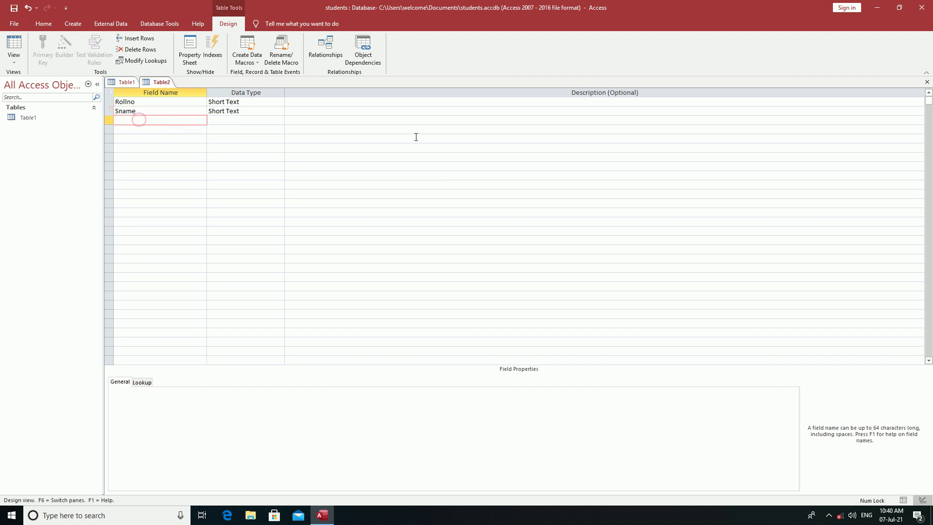
type("Age")
left_click(215, 121)
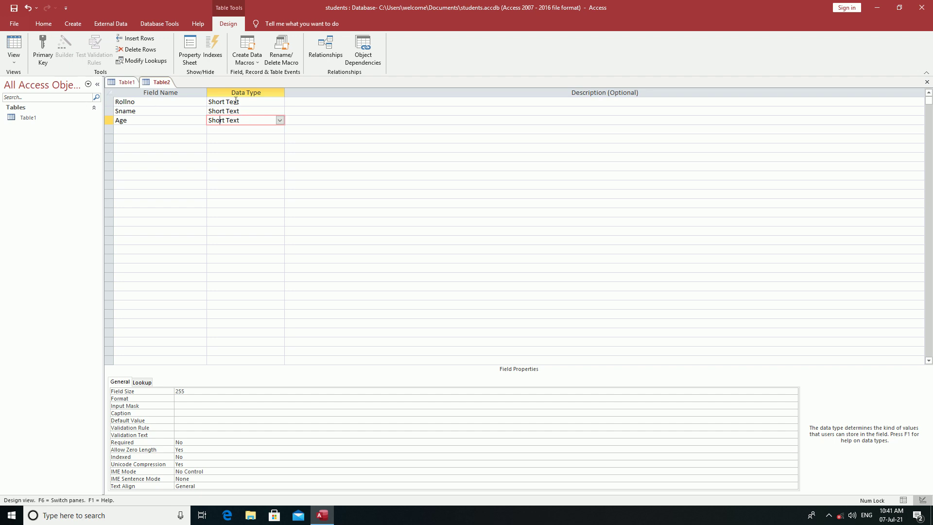
Change the Rollno and Age data types to Number.
left_click(235, 102)
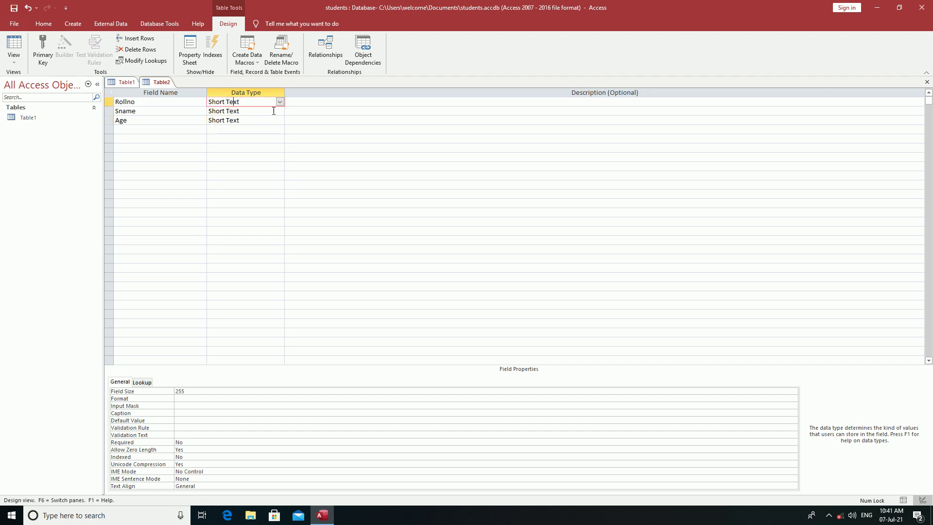
left_click(279, 102)
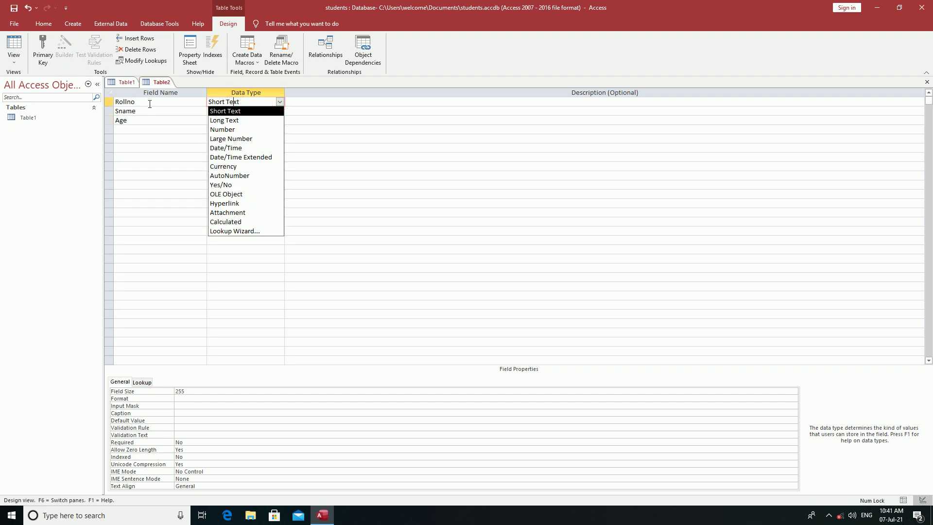
left_click(234, 128)
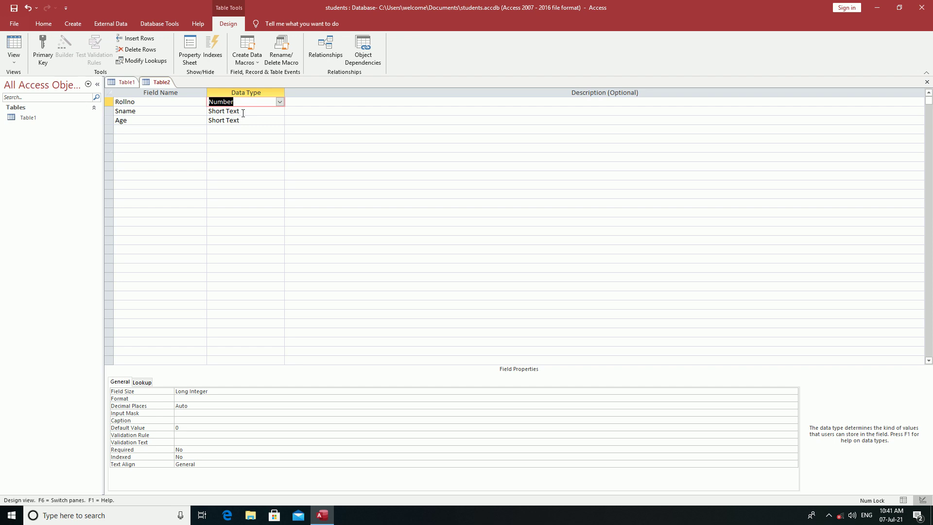
left_click(233, 120)
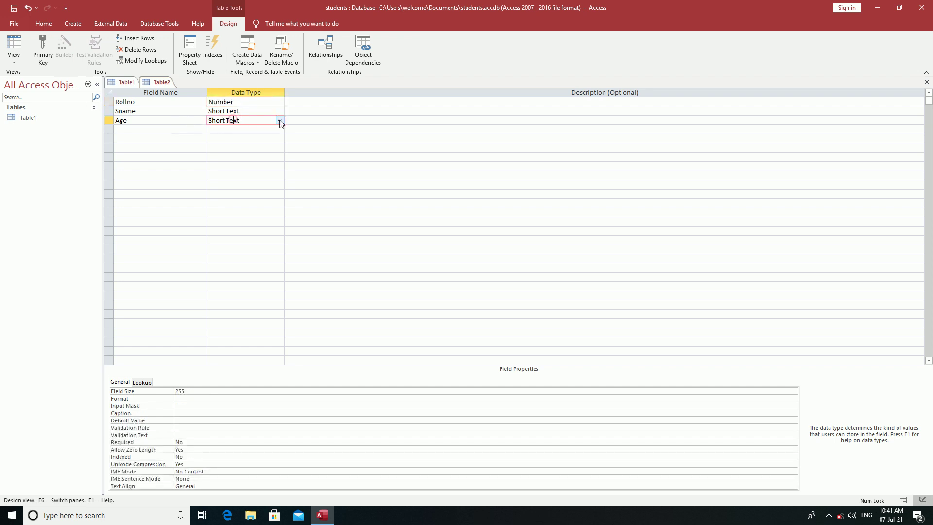
left_click(280, 120)
left_click(243, 148)
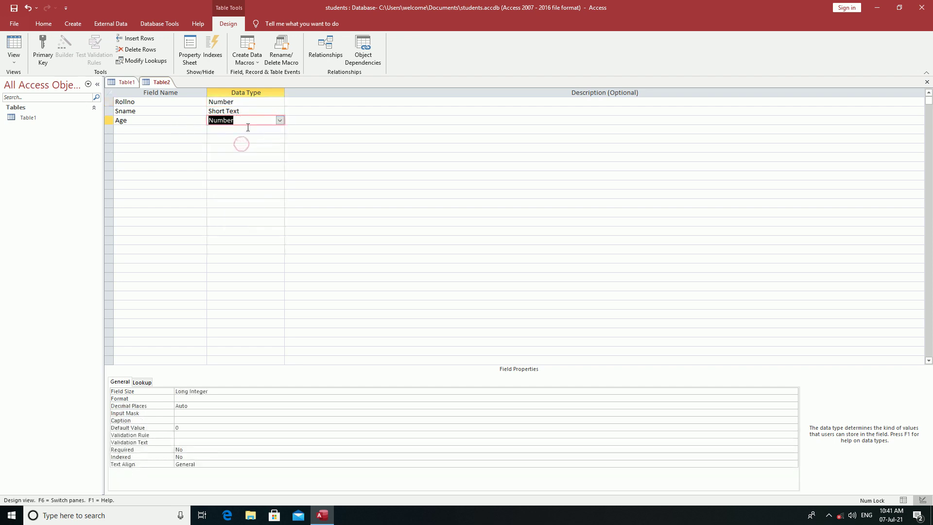
Add a fourth field, Mob, with the Number data type.
left_click(128, 130)
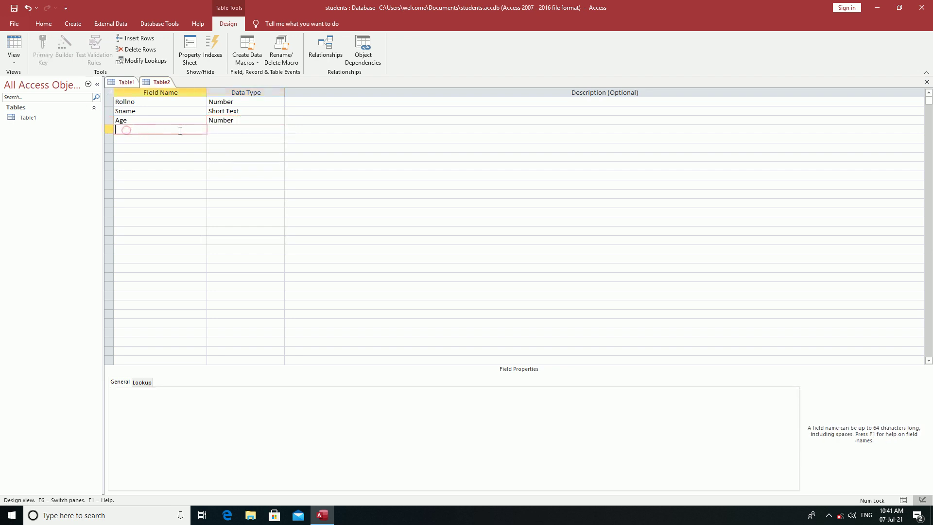
type("Mob")
left_click(220, 130)
left_click(280, 130)
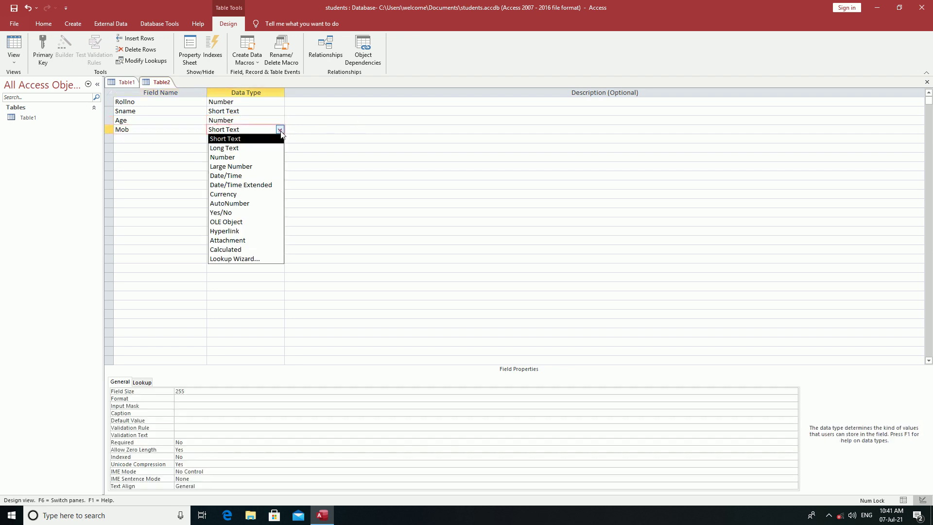
left_click(228, 158)
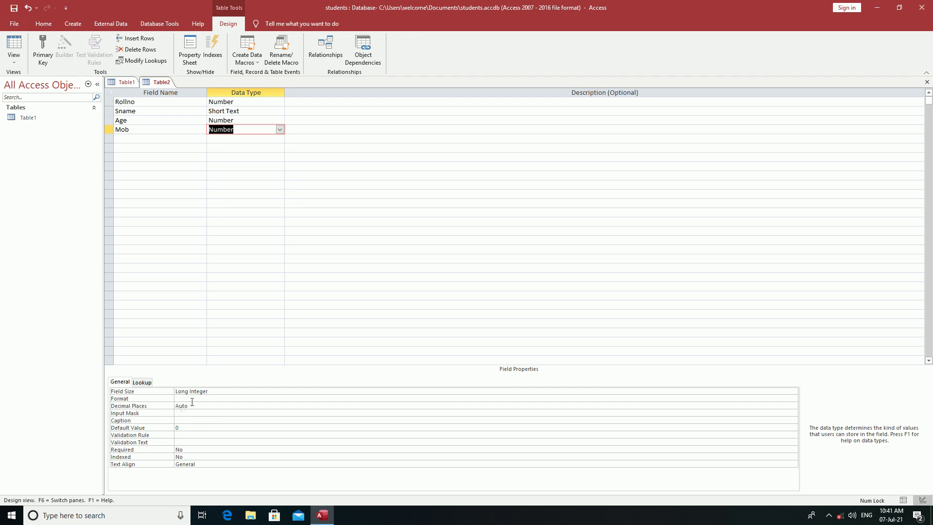
left_click(125, 110)
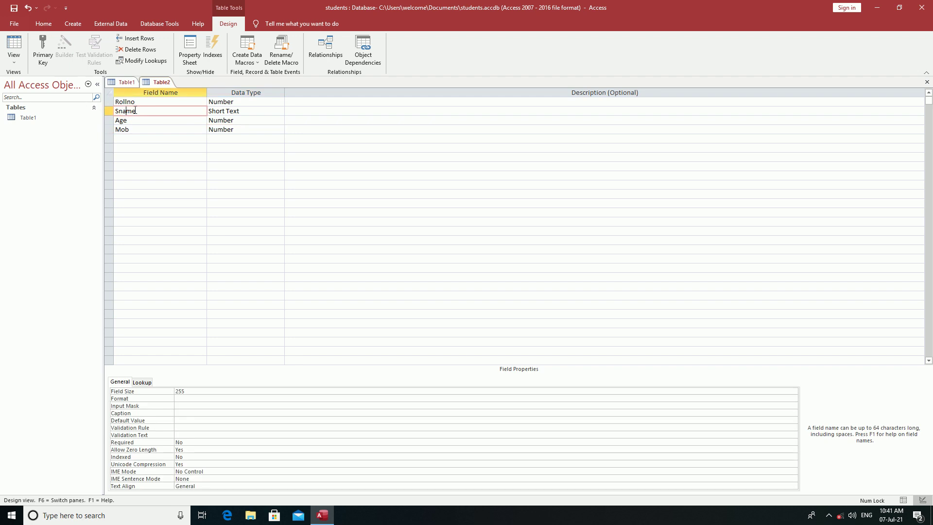
Set the Sname field's Caption property to 'Student name'.
left_click(184, 413)
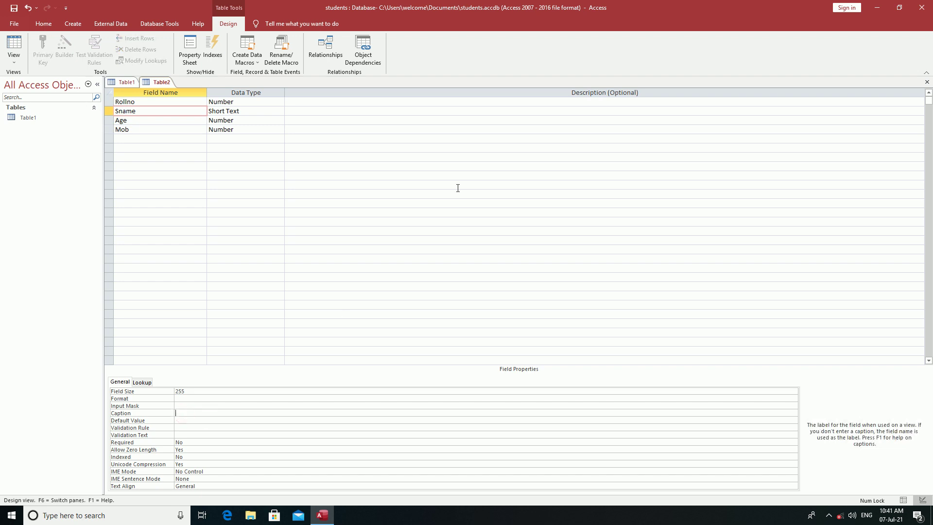
type("Student name")
left_click(135, 130)
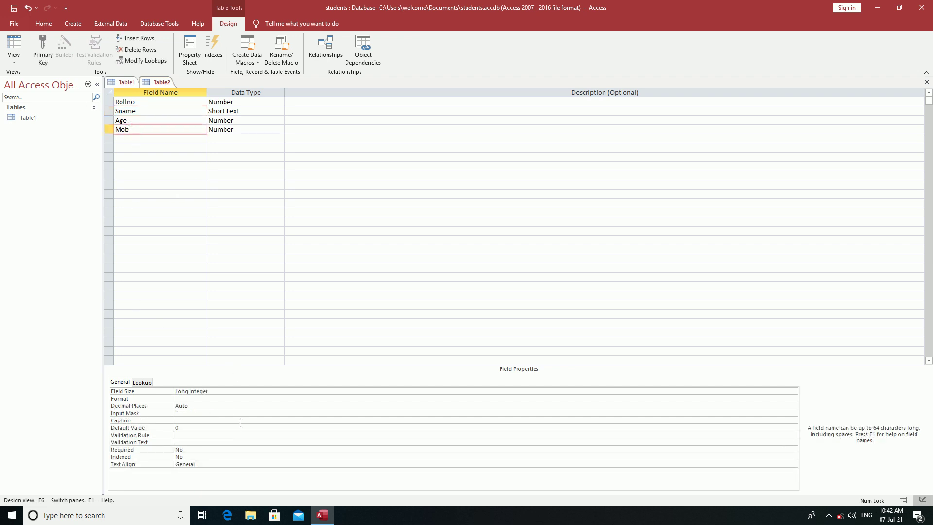
Give Mob the validation rule >0 and validation text 'Number should be greater than 0'.
left_click(180, 434)
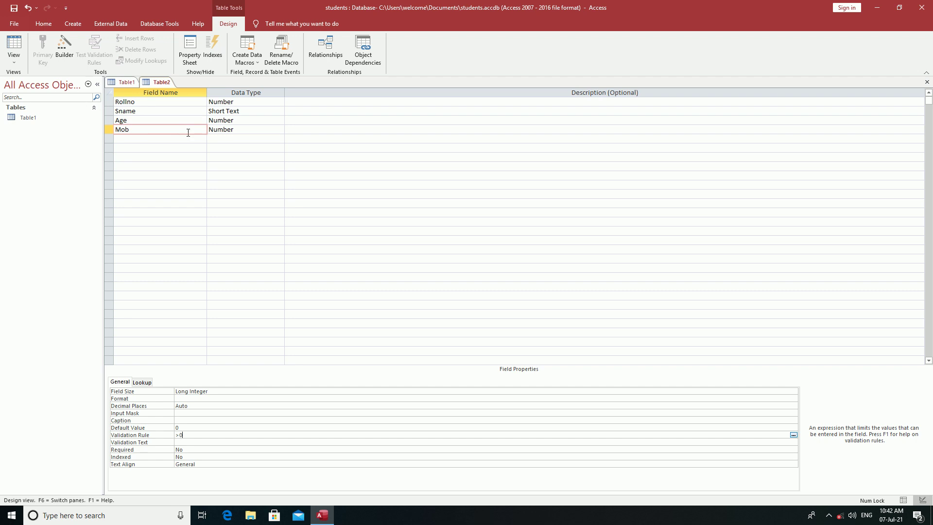
left_click(187, 443)
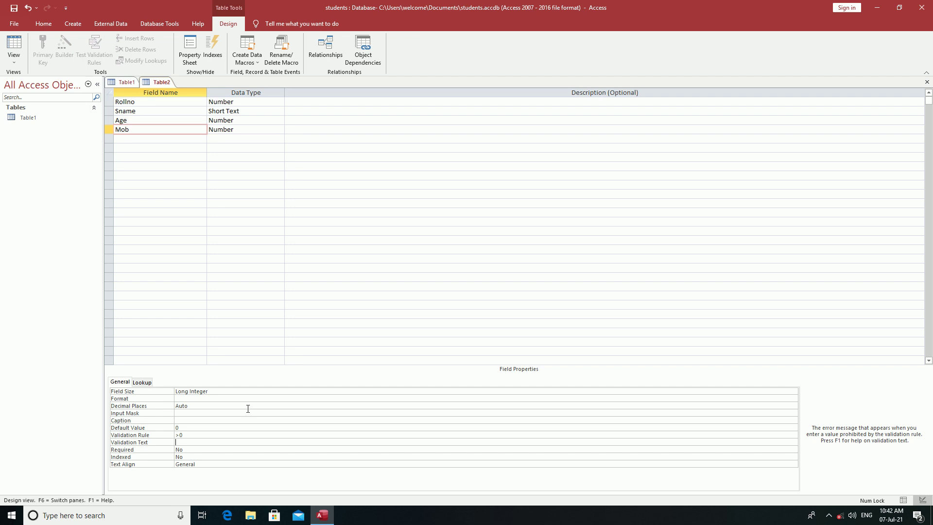
type("Number ")
type("should ")
type("be in")
type("greater tha")
type("n 0")
right_click(158, 81)
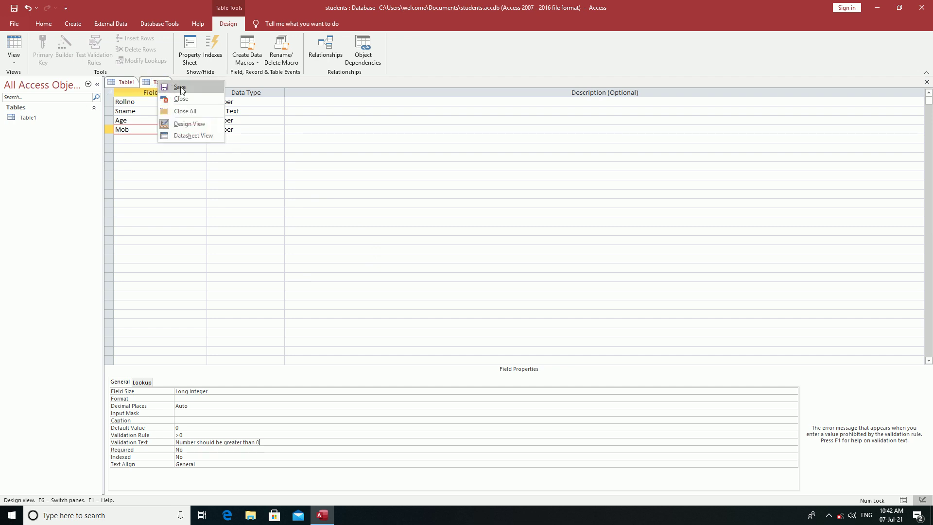
Save the new table as 'stud' without creating a primary key.
left_click(180, 87)
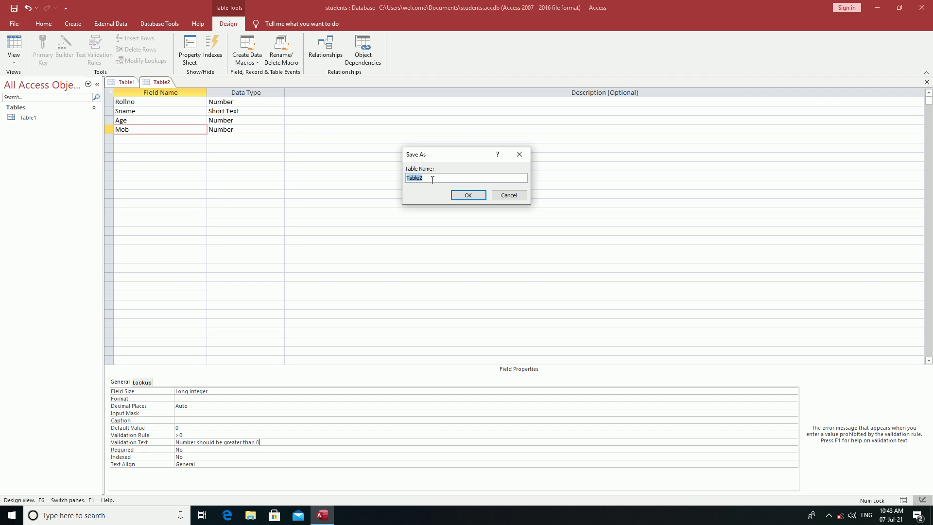
type("stud")
left_click(464, 196)
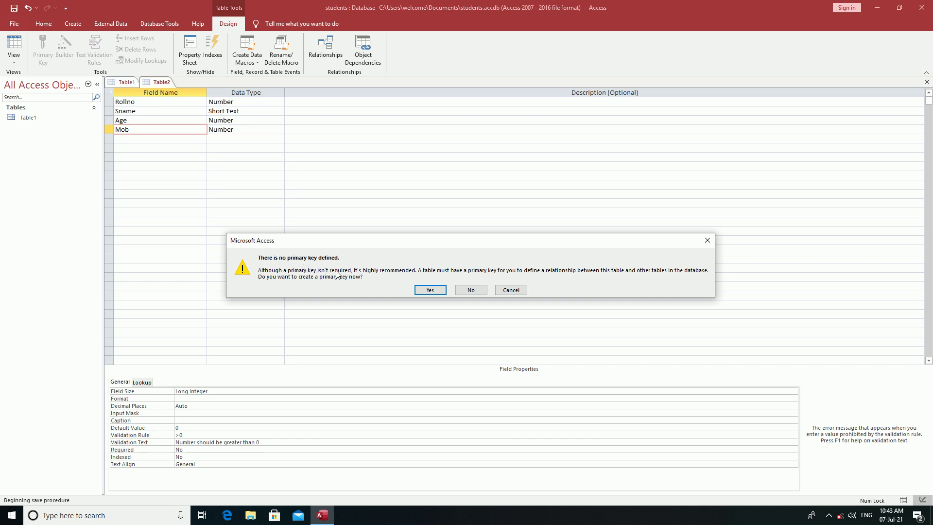
left_click(468, 290)
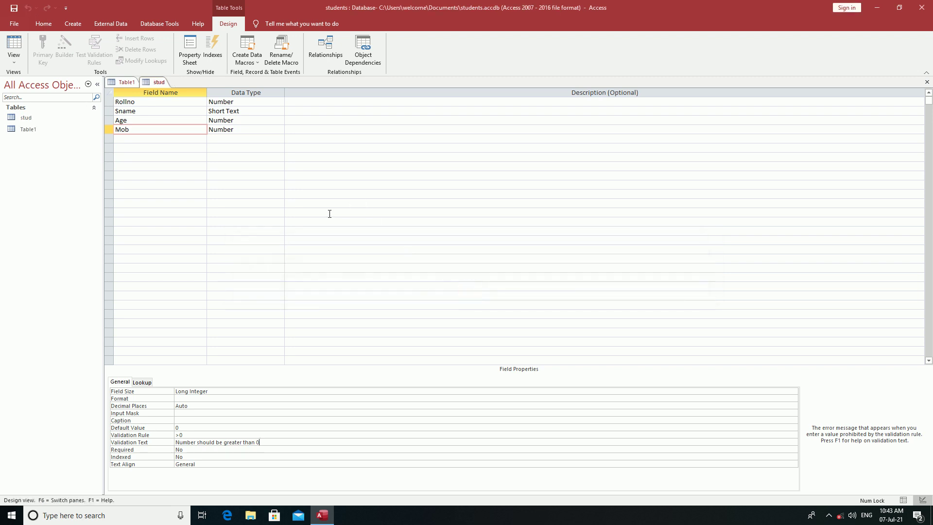
Open Table1 and save it under the new name 'stud1'.
left_click(28, 118)
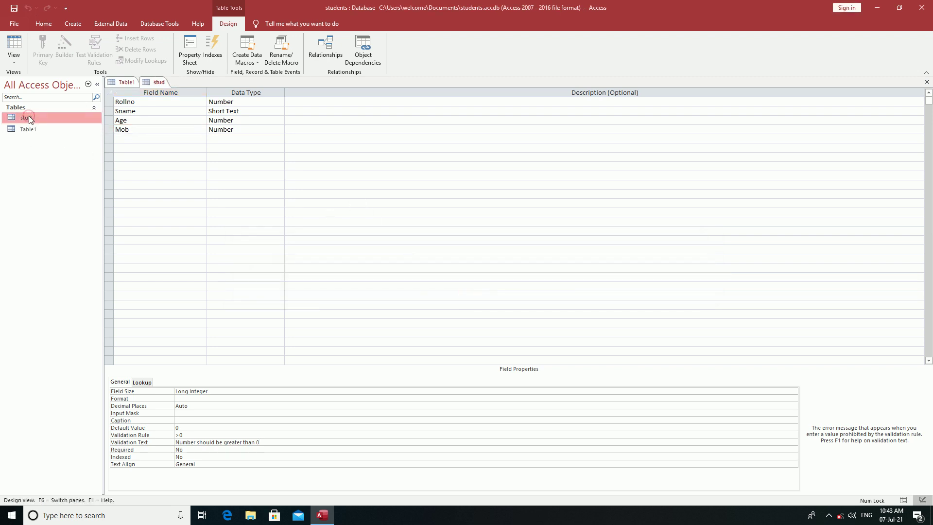
left_click(31, 130)
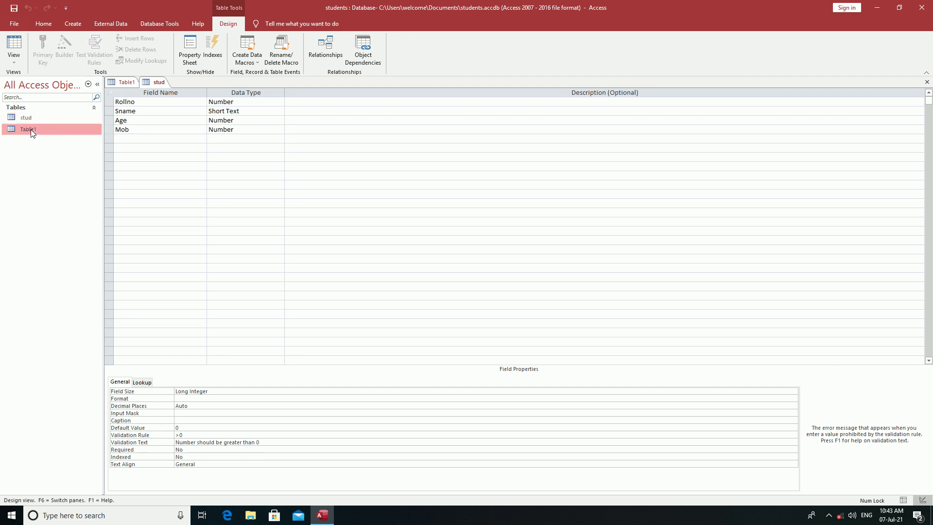
left_click(124, 81)
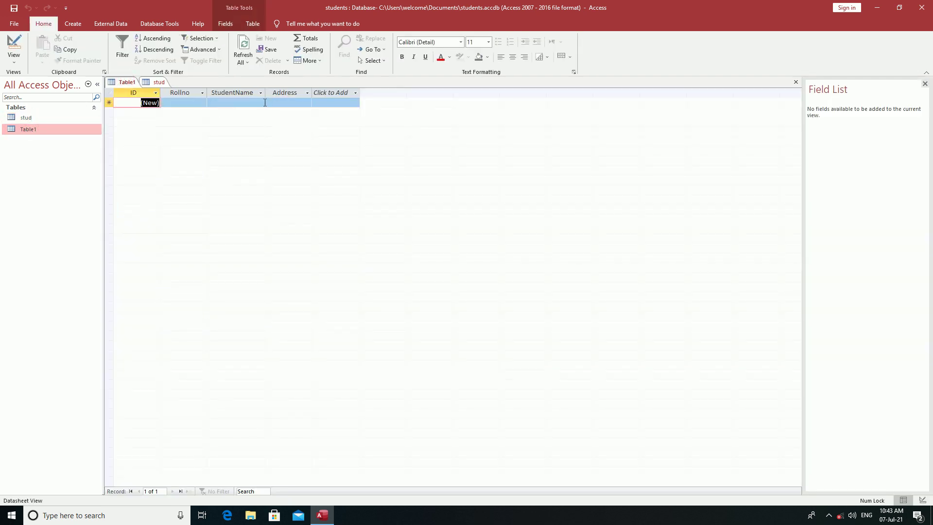
right_click(119, 84)
left_click(152, 87)
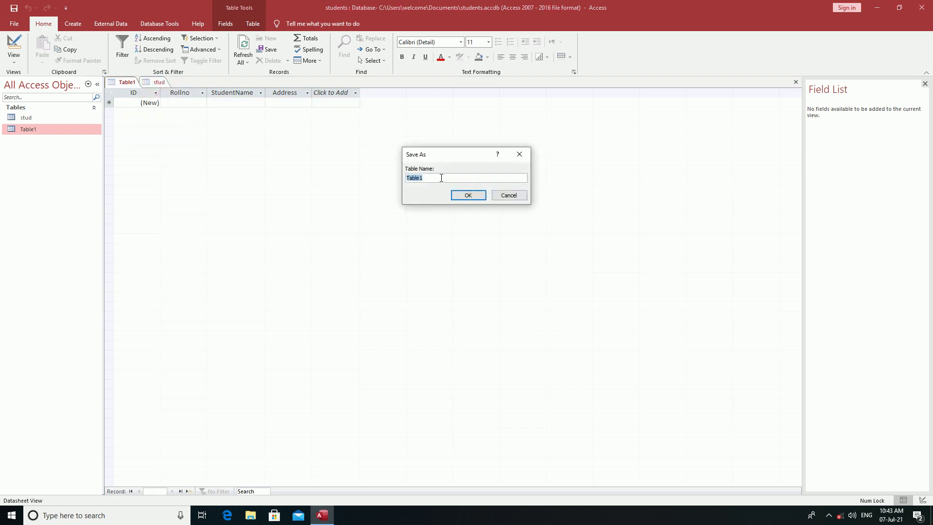
type("stud1")
left_click(467, 195)
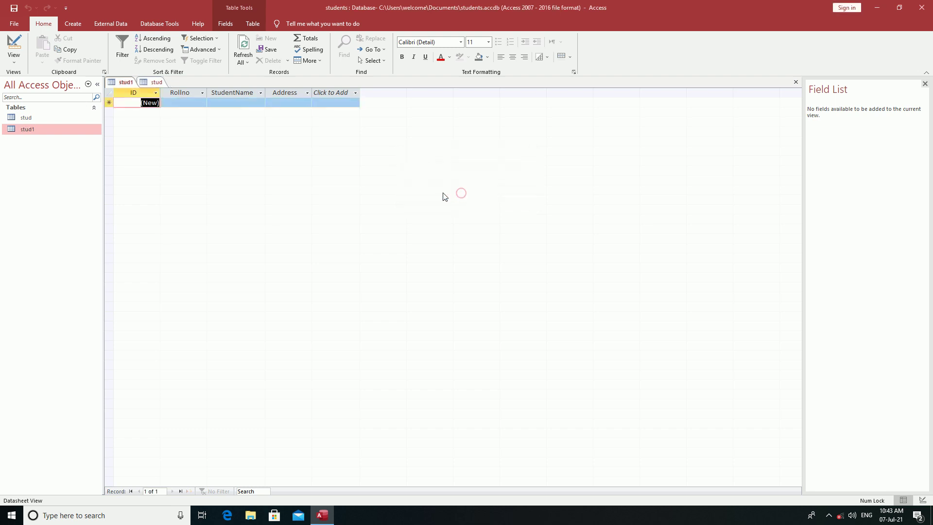
Return to the stud table's design, showing the Mob field's greater-than-0 validation rule.
left_click(27, 118)
left_click(29, 131)
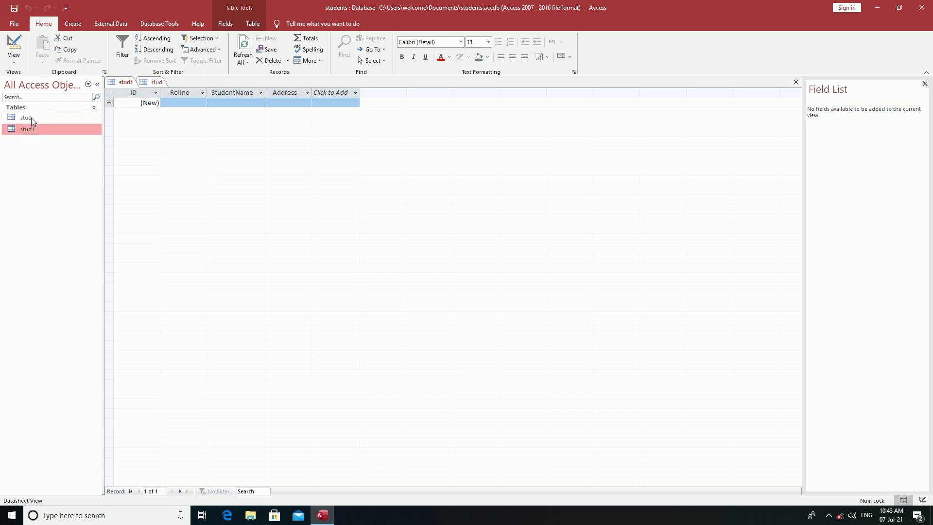
left_click(31, 118)
left_click(31, 130)
left_click(28, 118)
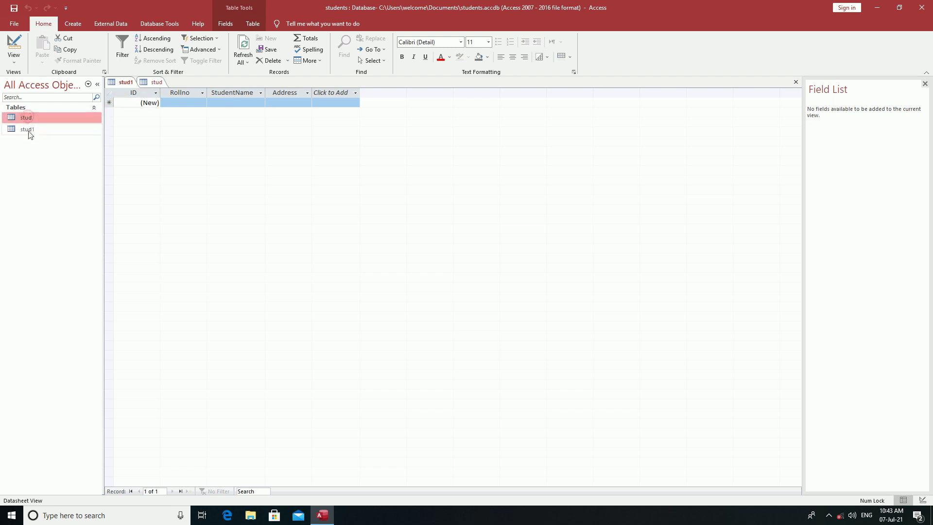
left_click(148, 86)
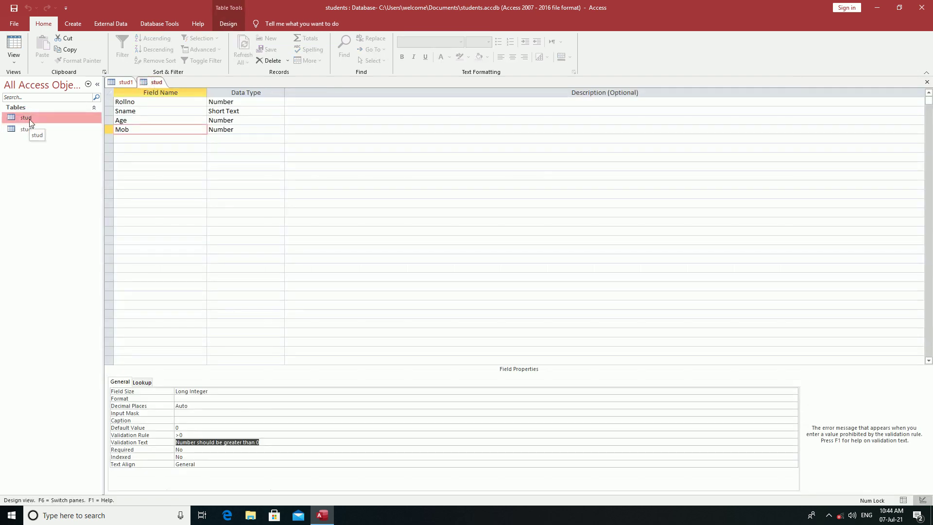
double_click(27, 118)
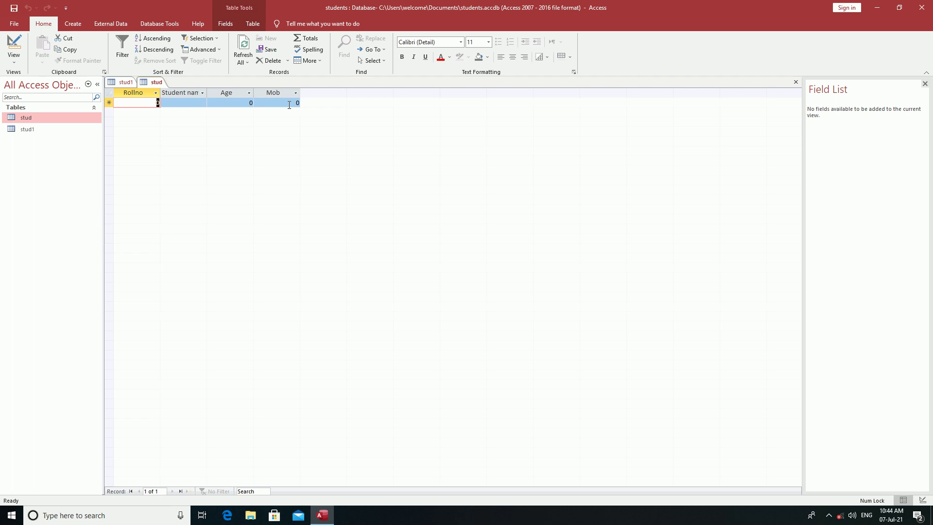
right_click(29, 118)
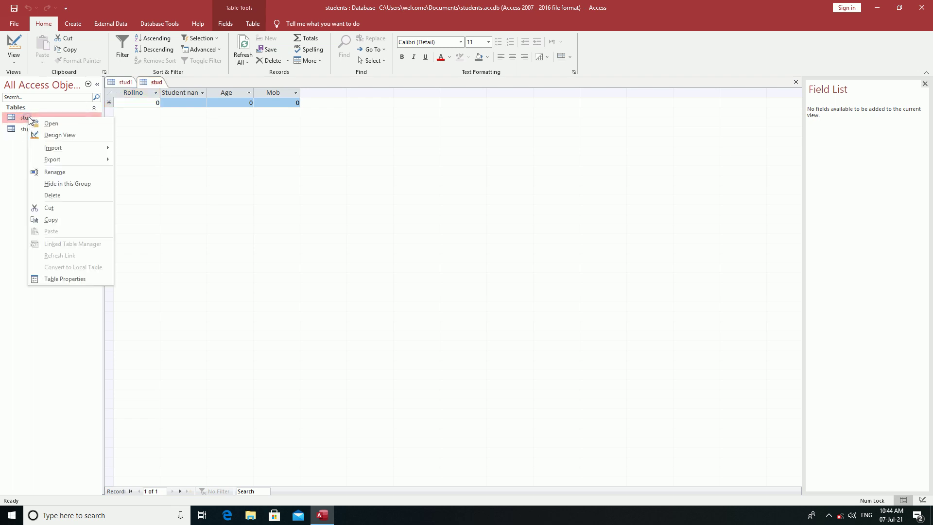
left_click(64, 136)
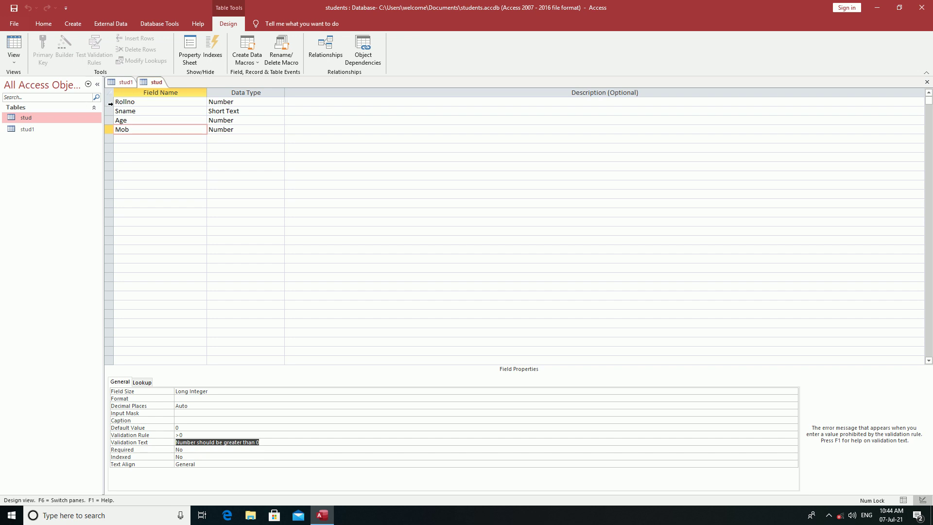
left_click(109, 101)
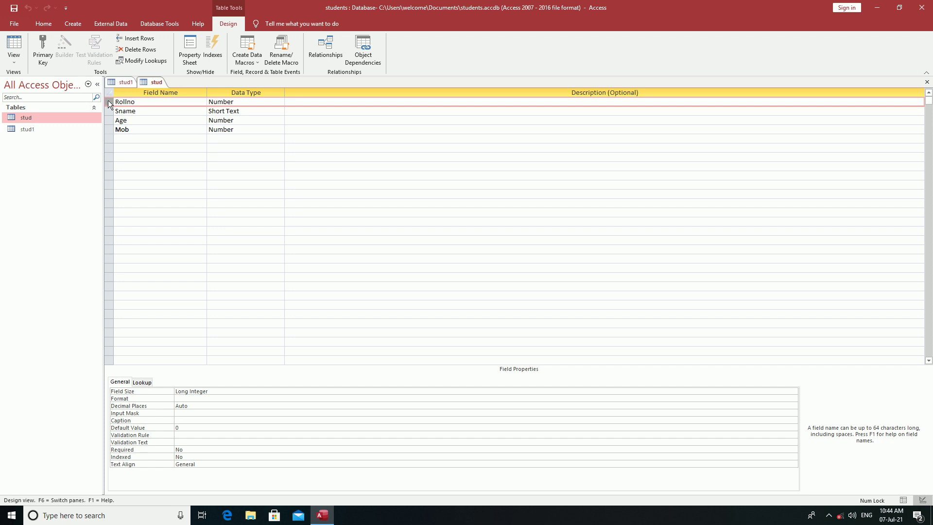
Set Rollno as stud's primary key, save the design, and open stud in Datasheet view.
left_click(46, 52)
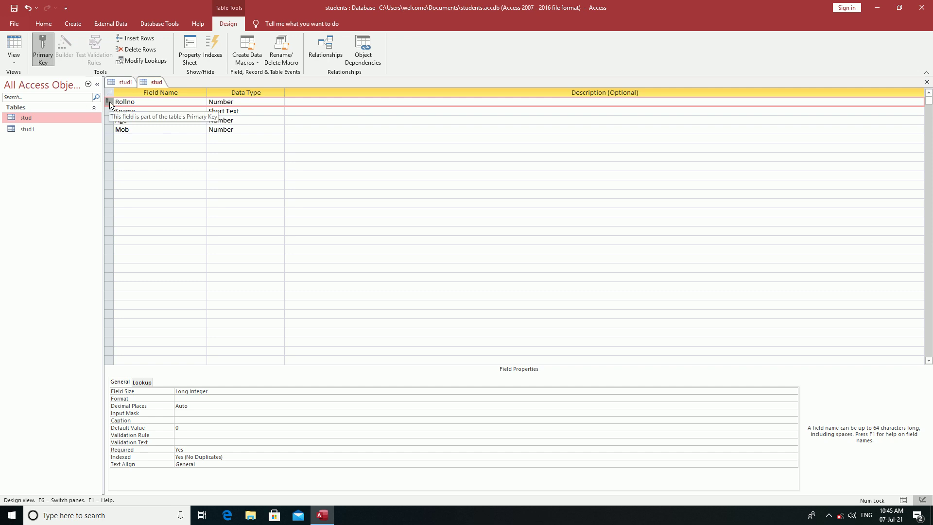
right_click(153, 82)
left_click(178, 89)
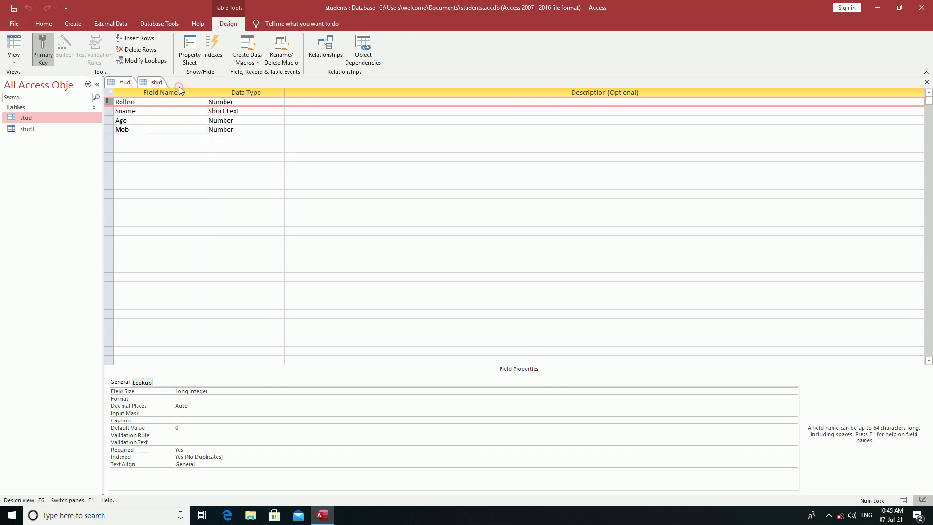
double_click(25, 117)
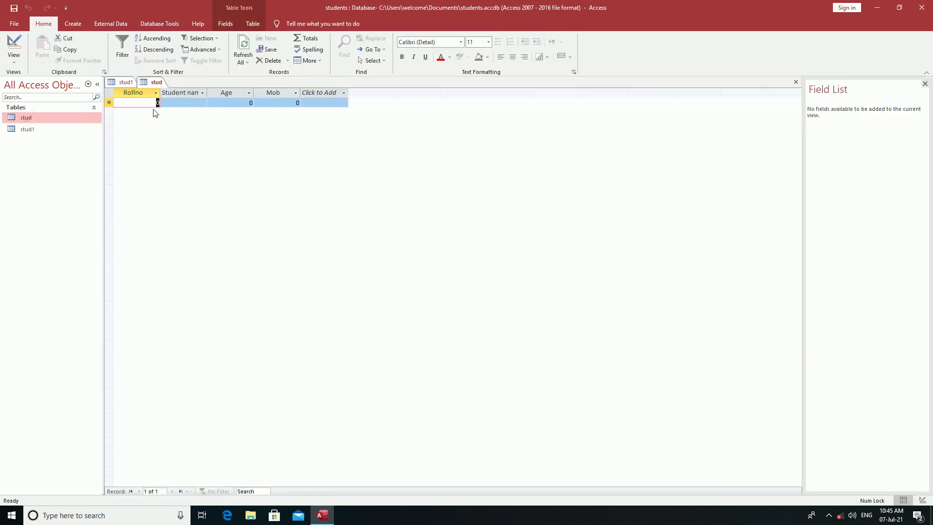
Enter record 100 with a student name, Age 1 and a mobile number.
type("100")
left_click(185, 102)
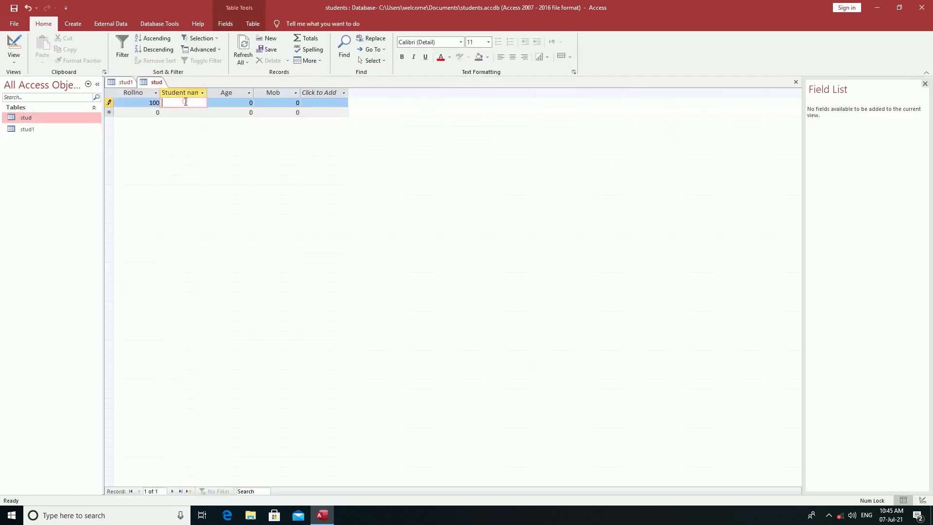
type("amit")
left_click(246, 103)
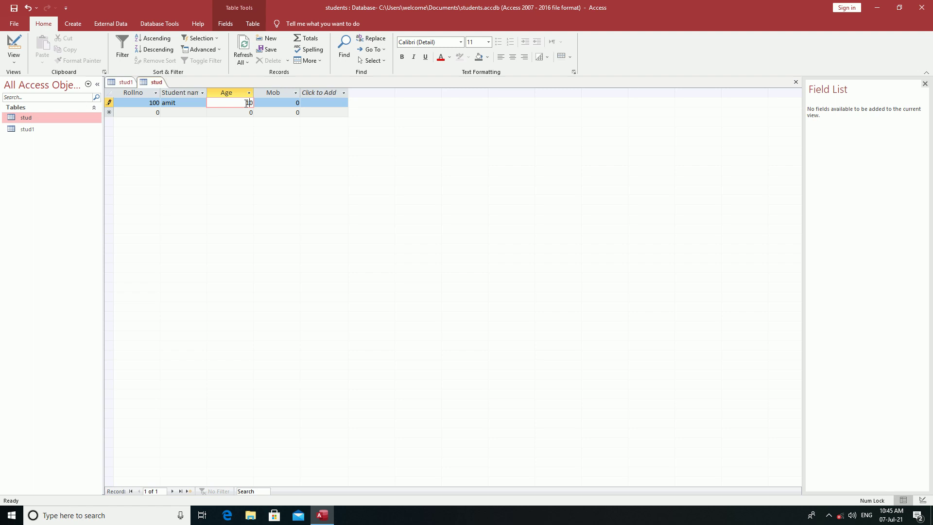
type("1")
left_click(295, 102)
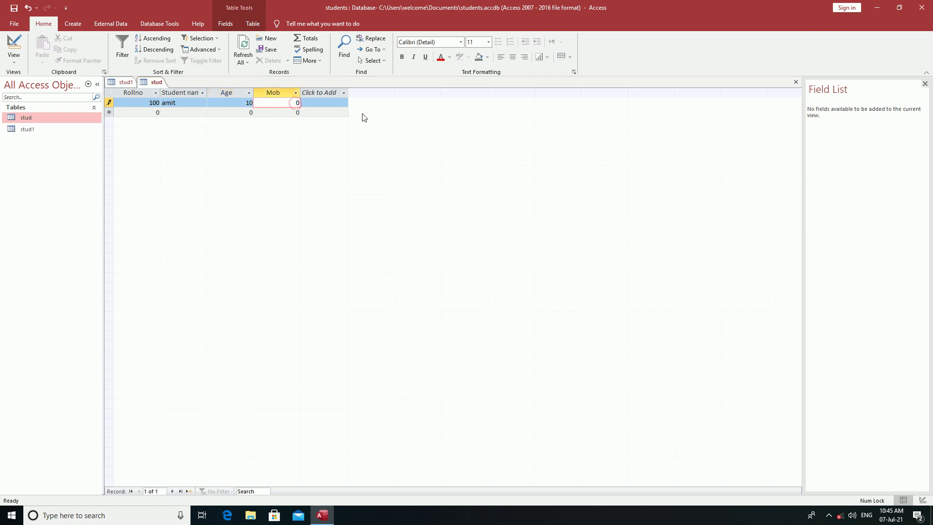
type("123456789")
left_click(291, 139)
Enter record 101 with a student name, Age 13 and a mobile number.
left_click(149, 113)
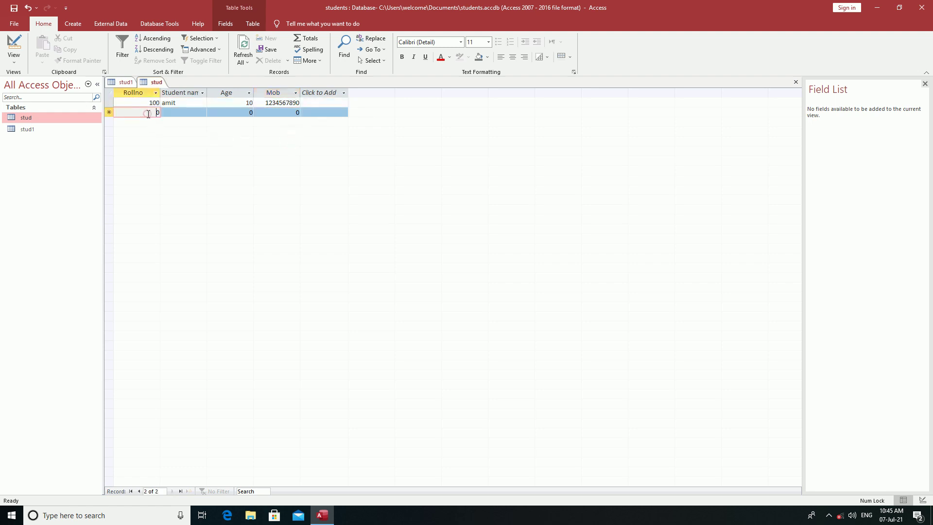
type("101")
key("Delete")
key("Tab")
type("su")
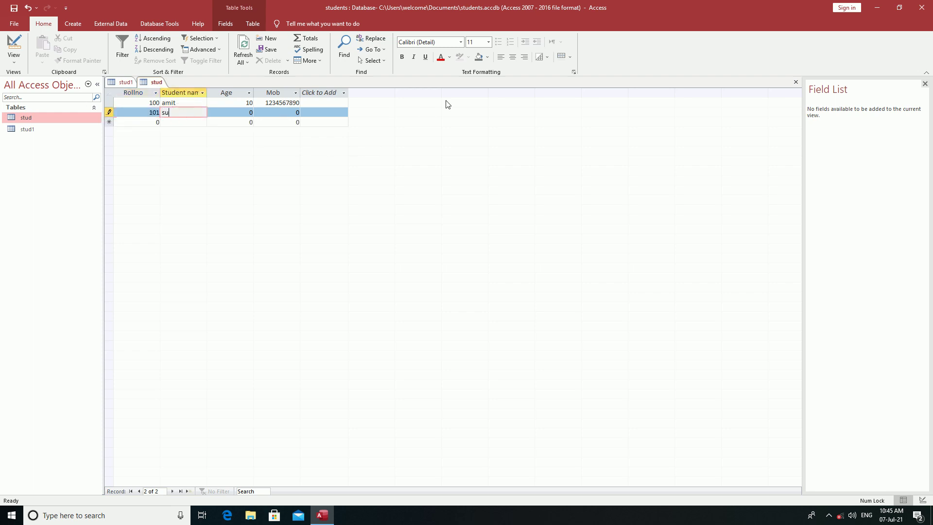
type("mit")
key("Tab")
type("13")
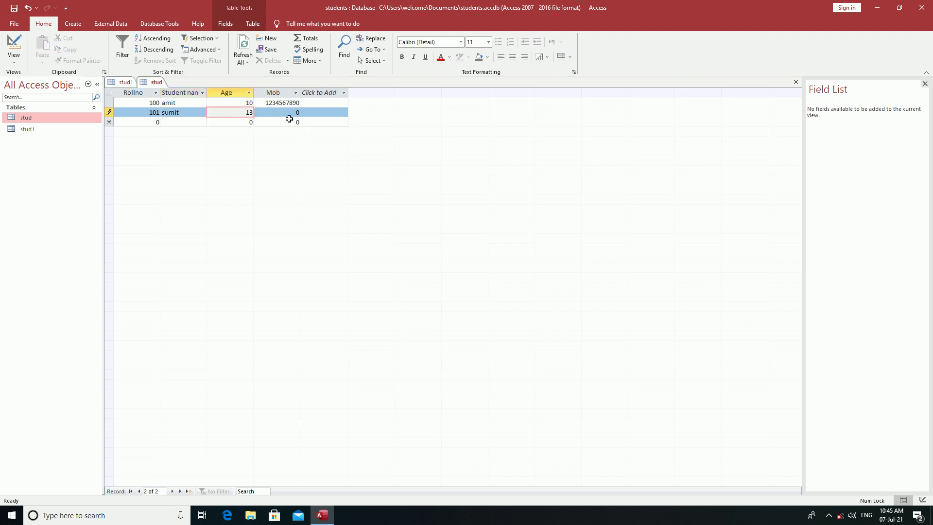
left_click(293, 114)
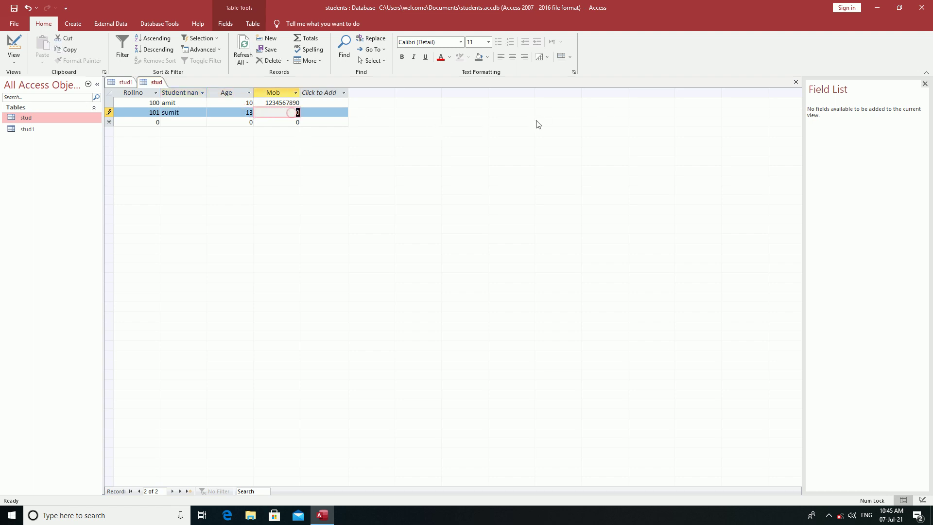
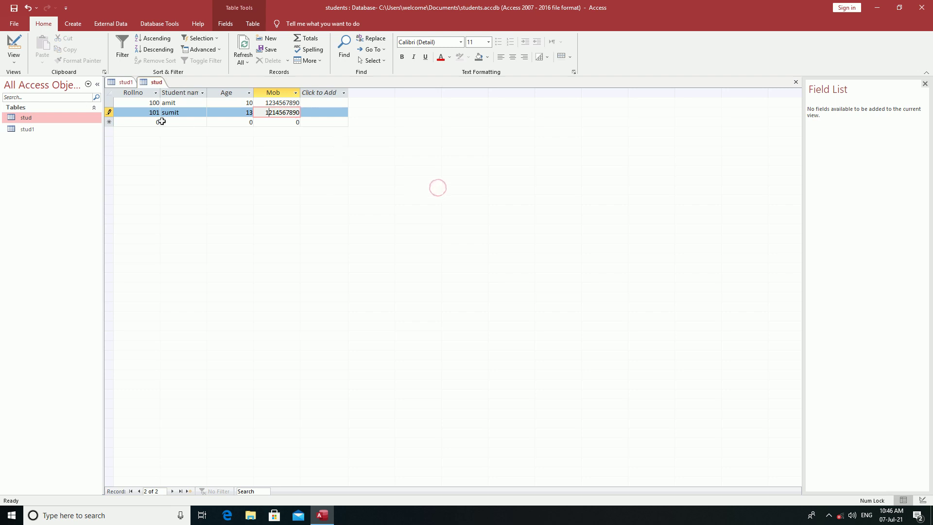
Enter record 102 with a student name, Age 14 and Mob -12 to trigger the validation warning.
left_click(158, 122)
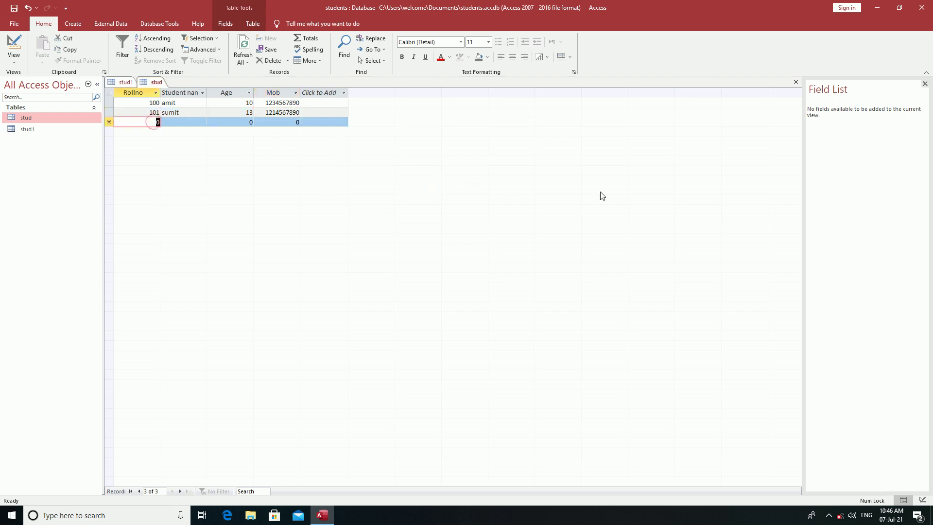
type("10")
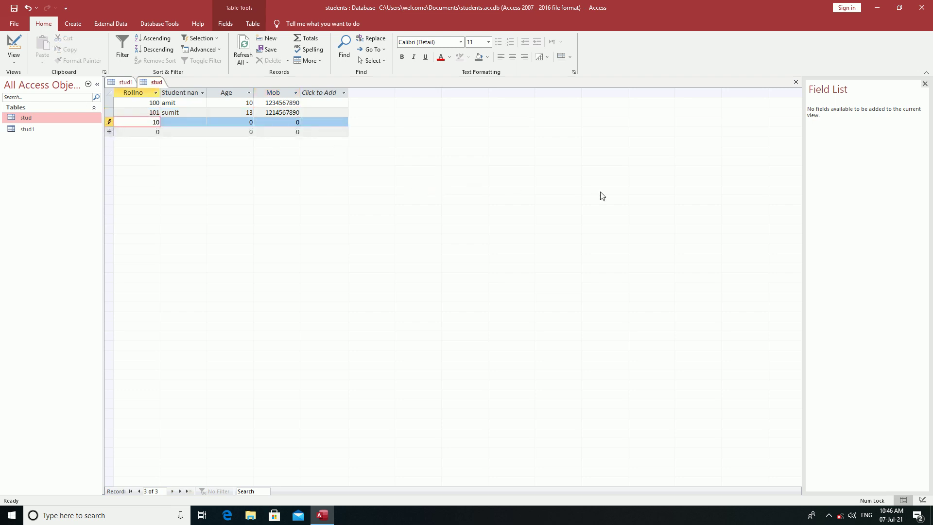
type("2")
left_click(178, 120)
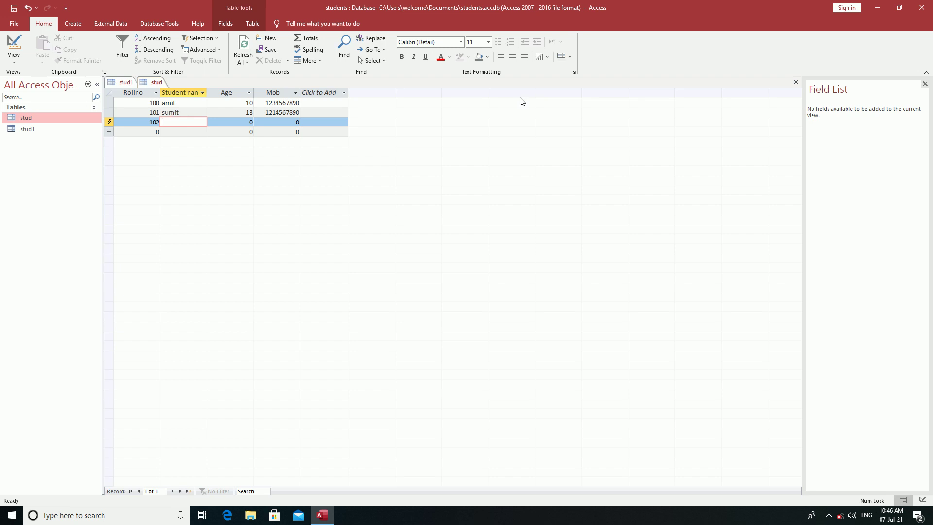
type("pranjal")
left_click(245, 122)
type("14")
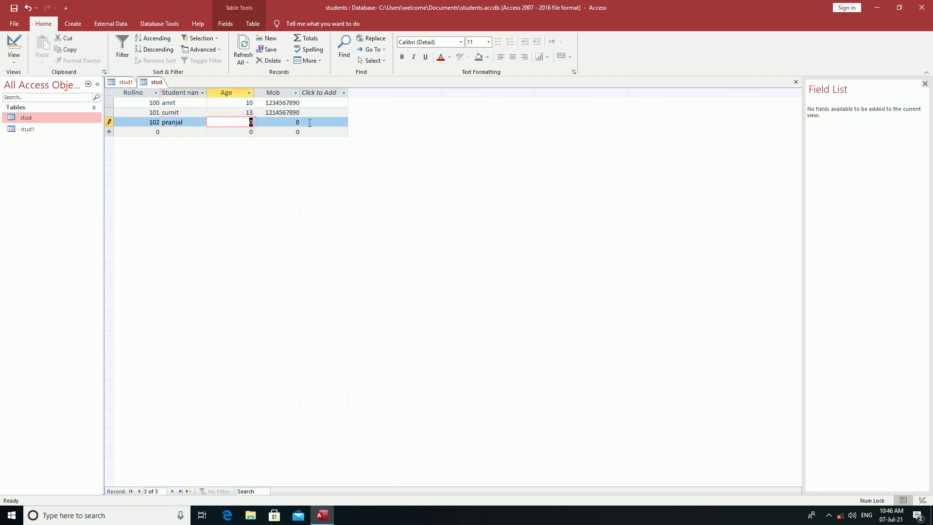
left_click(277, 122)
key("BackSpace")
type("-")
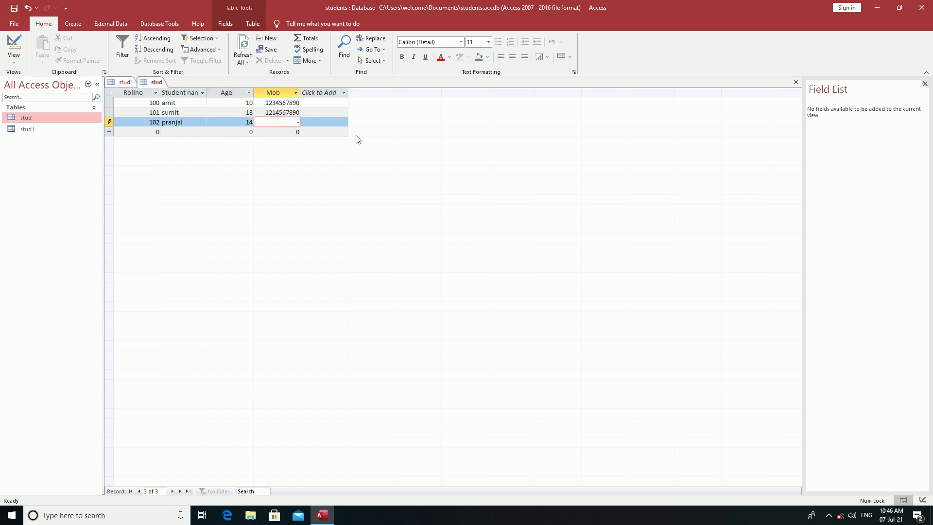
type("12")
key("Return")
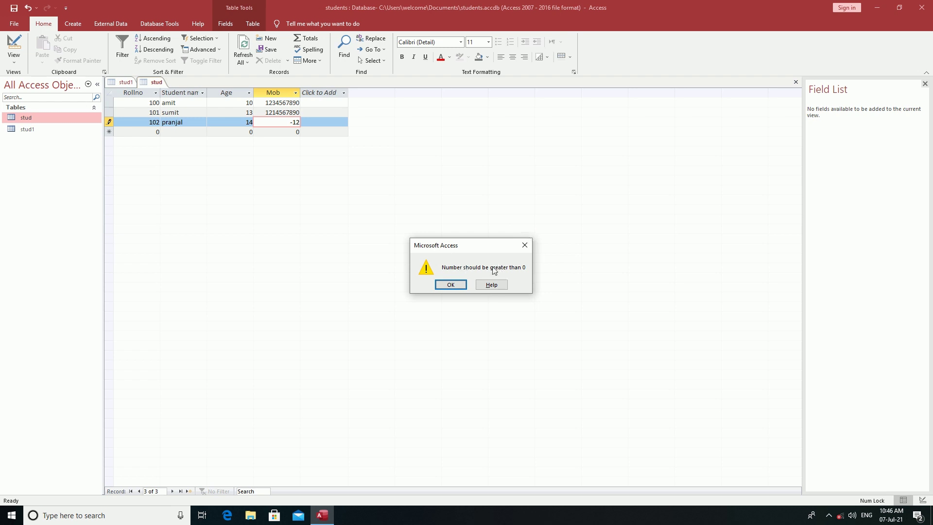